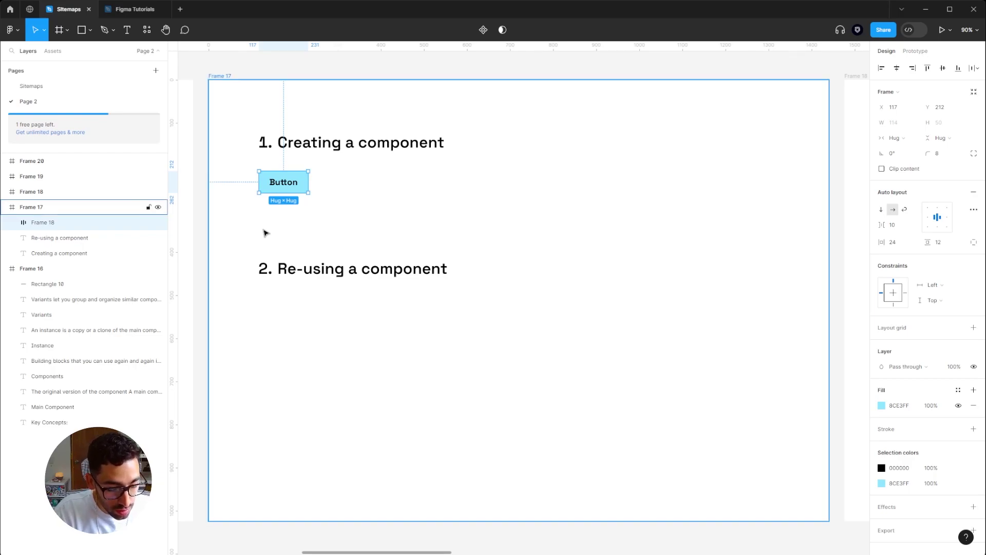
Turn the blue button frame under "Creating a component" into a component and rename its layer Button.
click(266, 232)
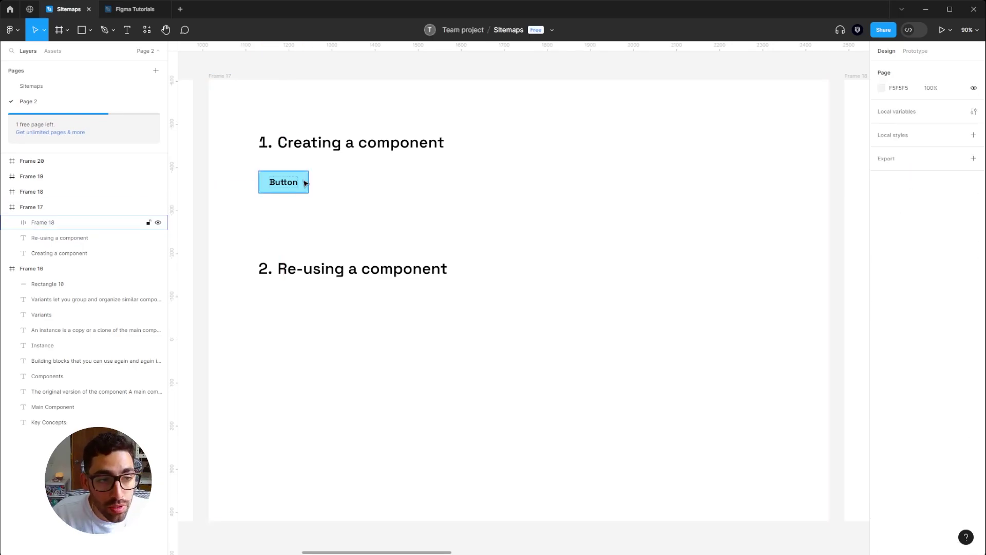
click(305, 182)
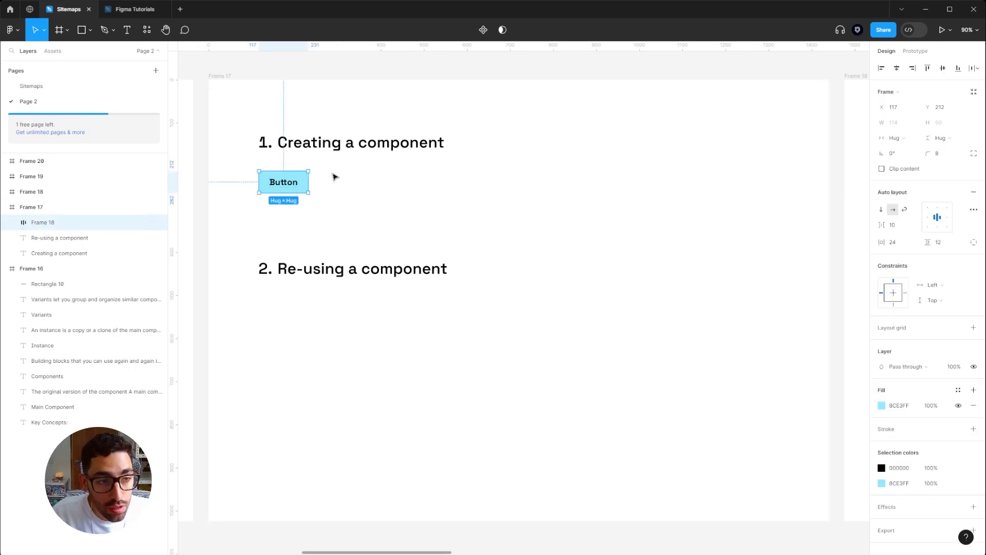
click(483, 29)
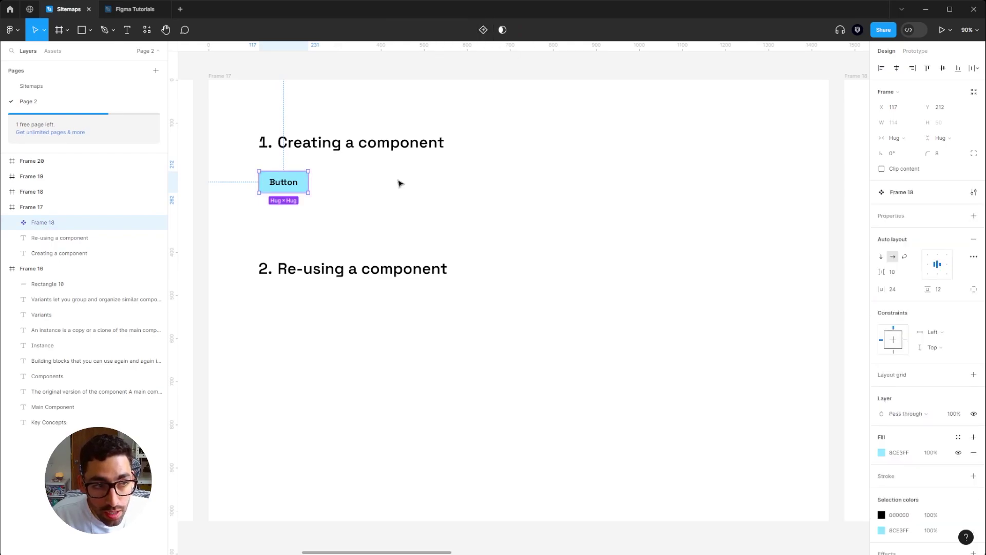
double_click(45, 224)
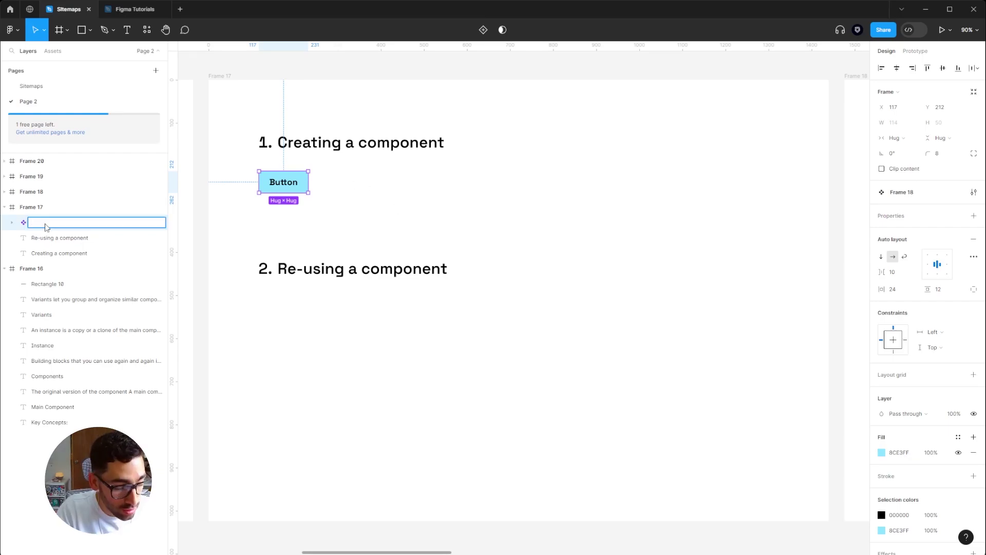
text(Button)
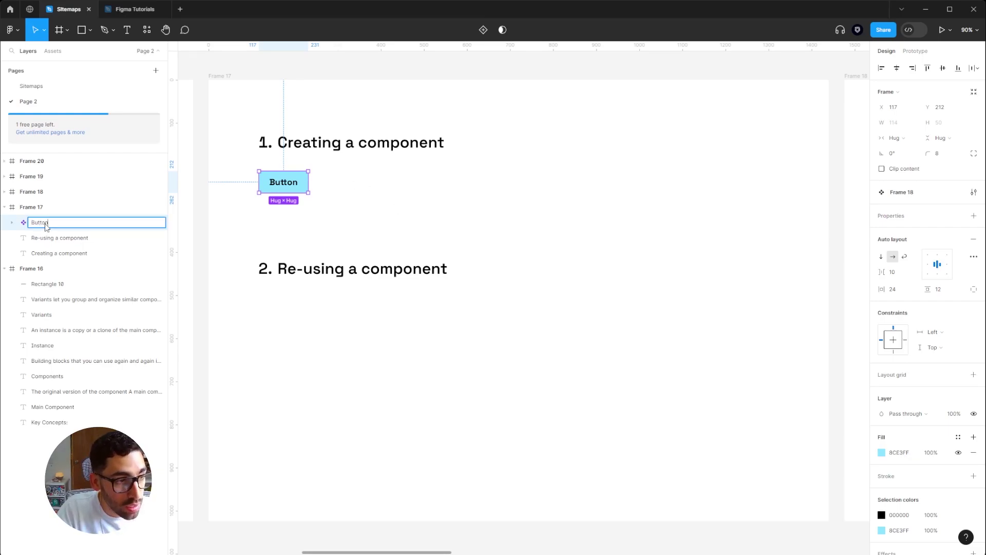
key(Return)
Place two Button instances below the "Re-using a component" heading, one from the local components and one copied from the main component.
click(52, 51)
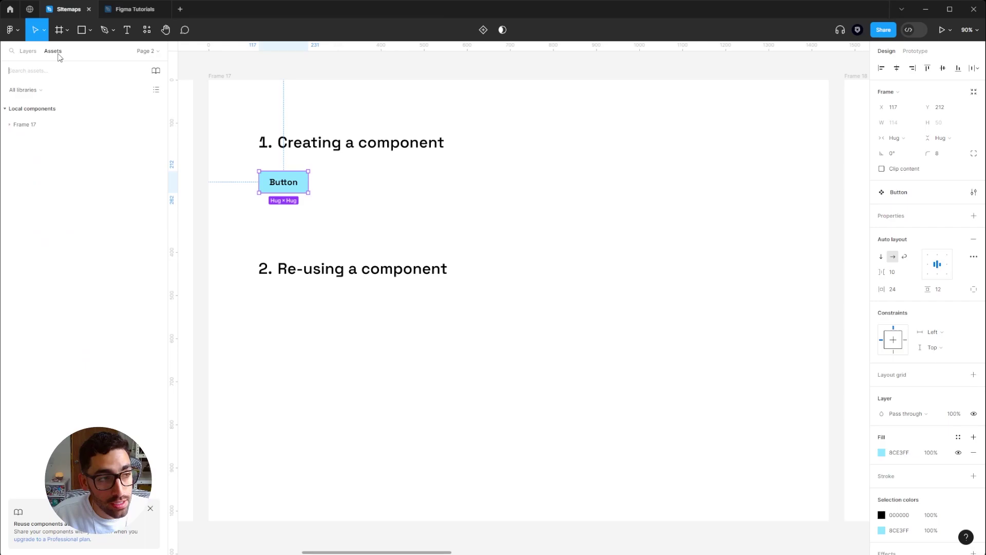
click(10, 124)
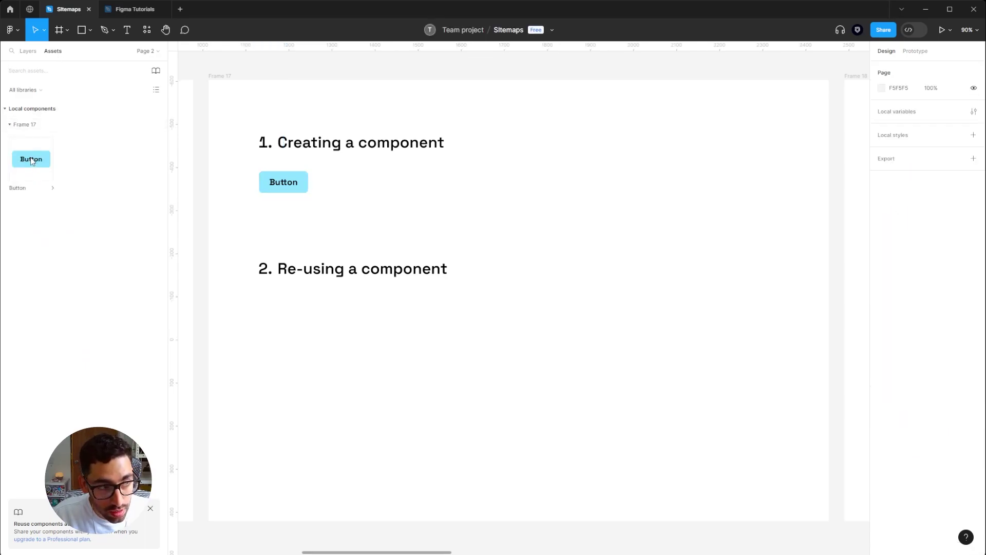
drag(32, 161, 403, 199)
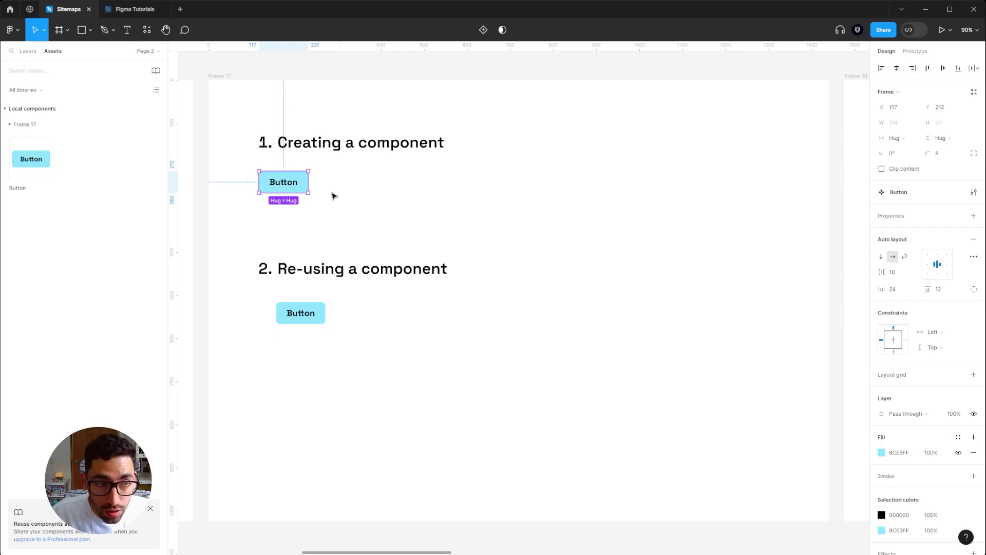
click(361, 345)
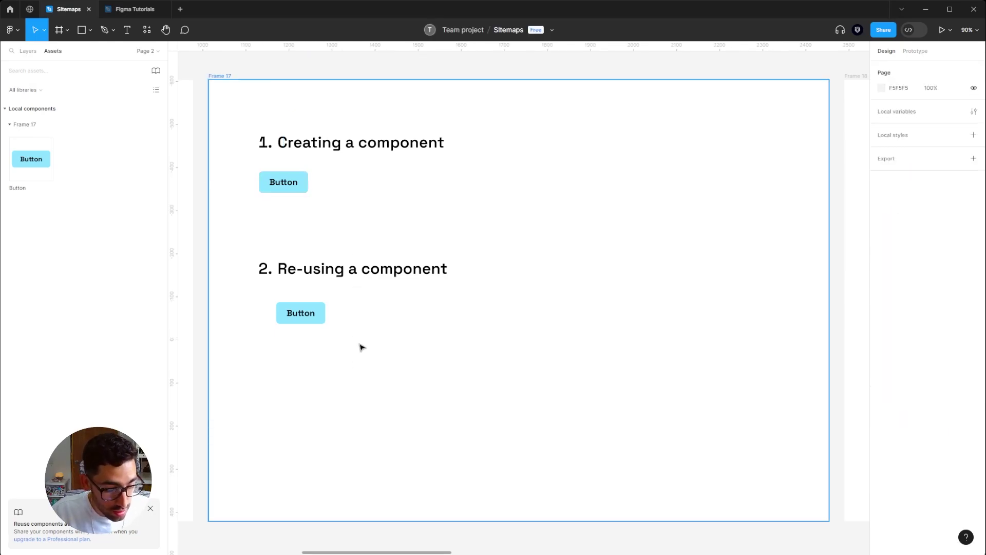
click(301, 185)
drag(301, 185, 318, 346)
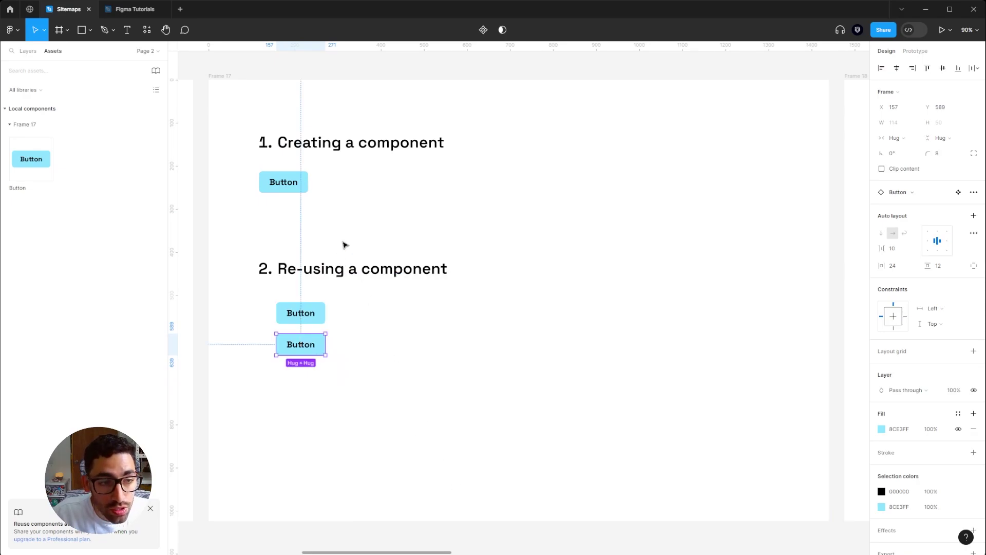
Change the main Button component's fill to the light green document color.
click(286, 184)
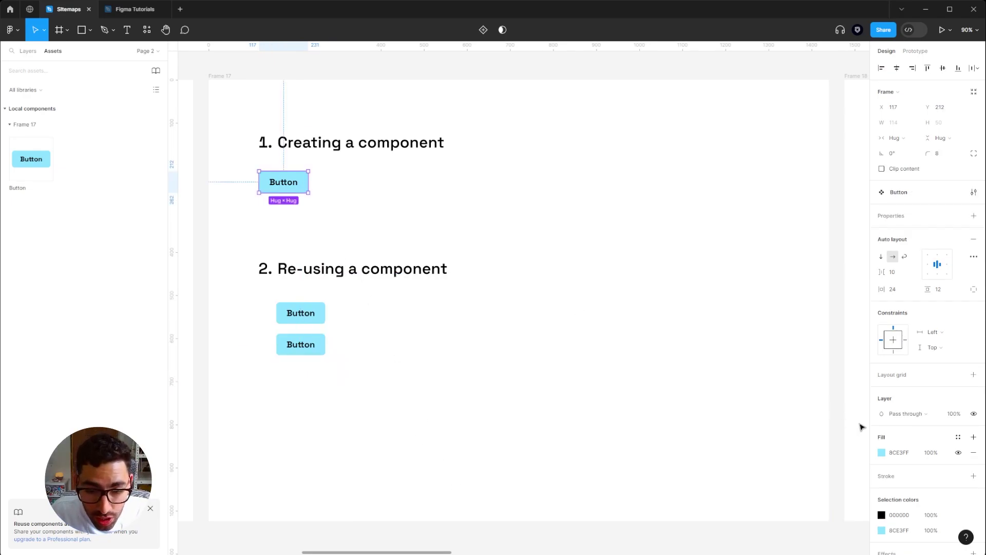
click(882, 454)
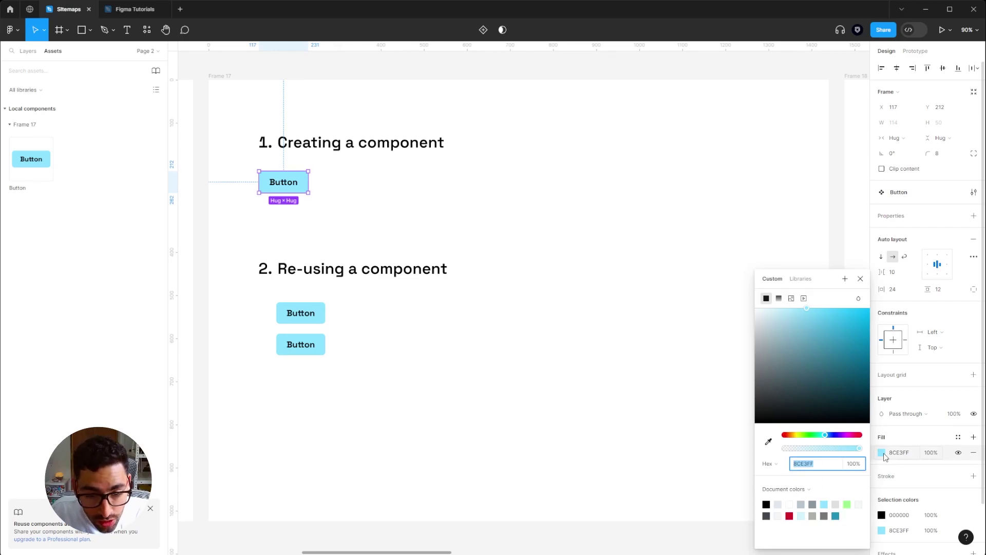
click(847, 504)
click(282, 386)
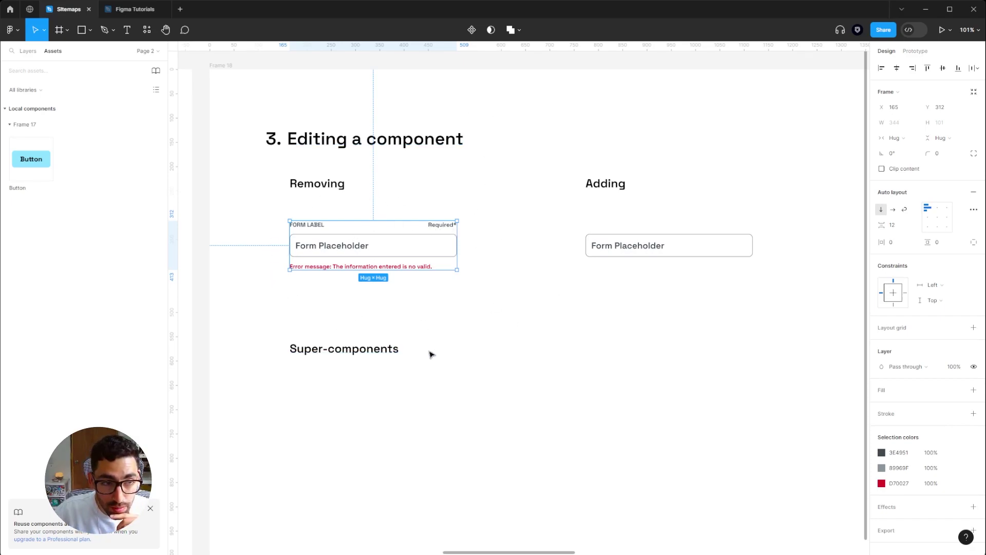
Turn the form field frame under Removing into a component and place an instance of it directly below.
click(471, 30)
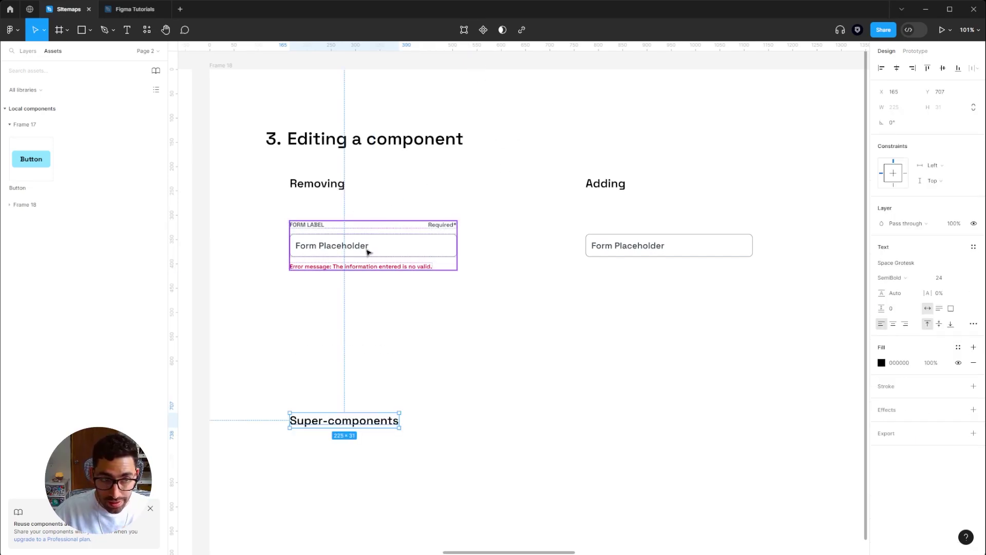
click(368, 252)
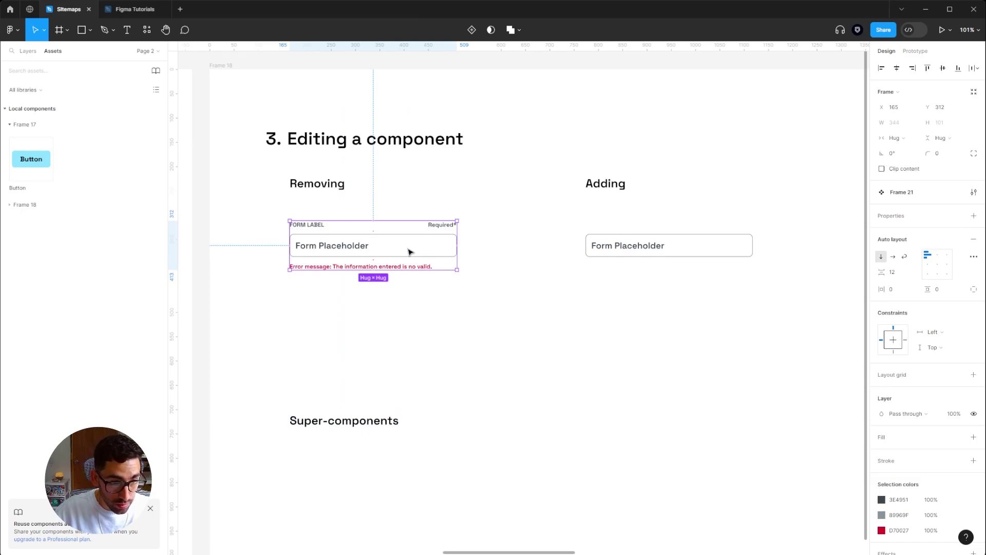
drag(410, 251, 407, 338)
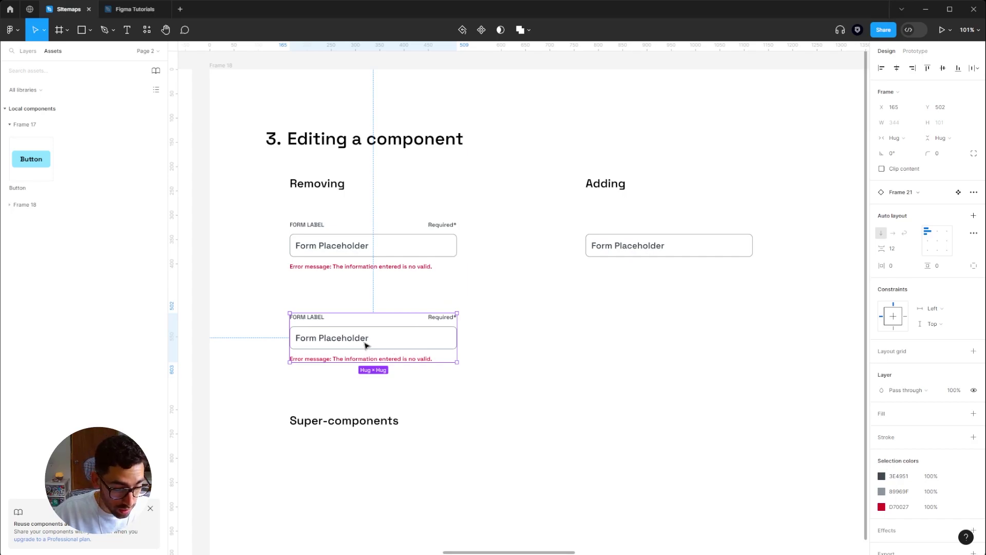
drag(379, 346, 599, 343)
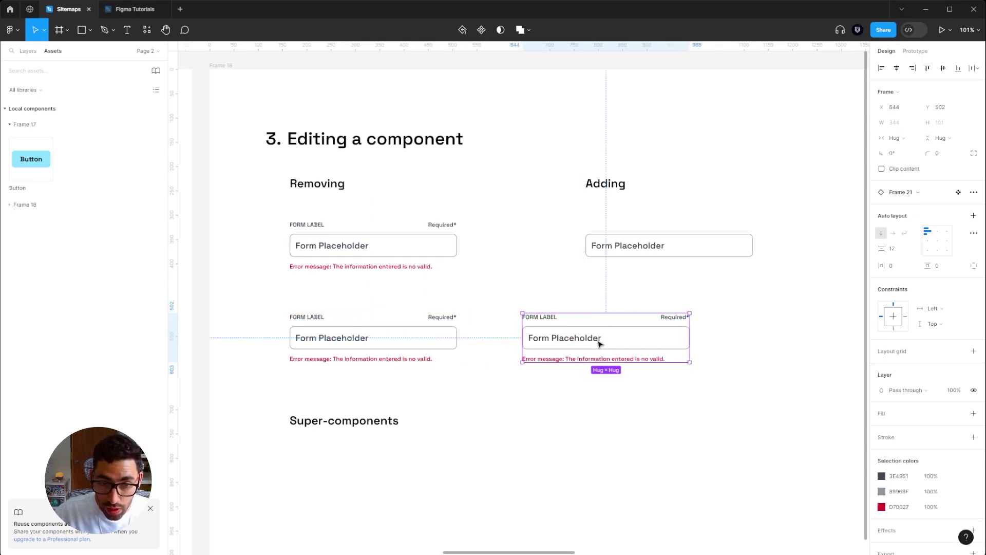
key(ctrl+z)
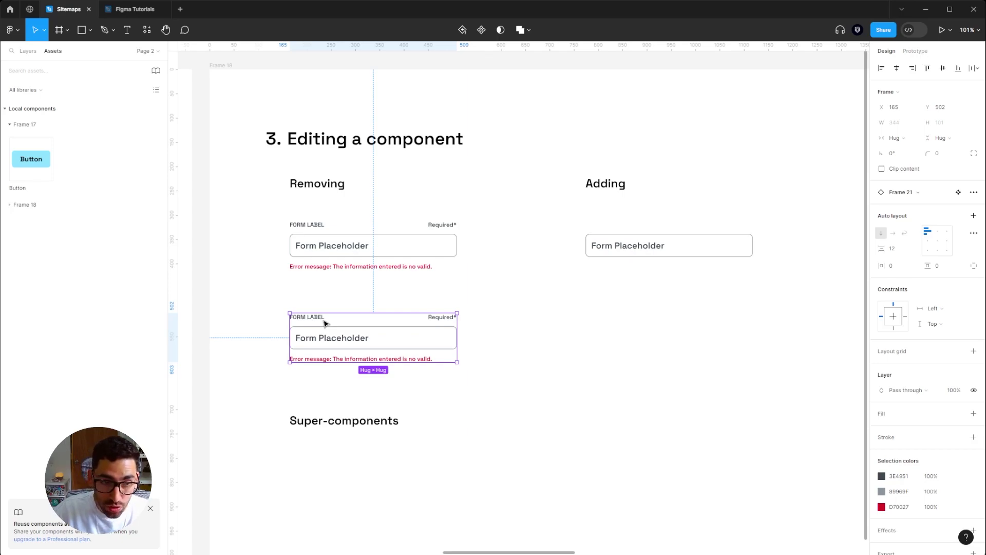
Delete the error message from the lower form field instance, and toggle its hidden layer on and off again.
double_click(414, 359)
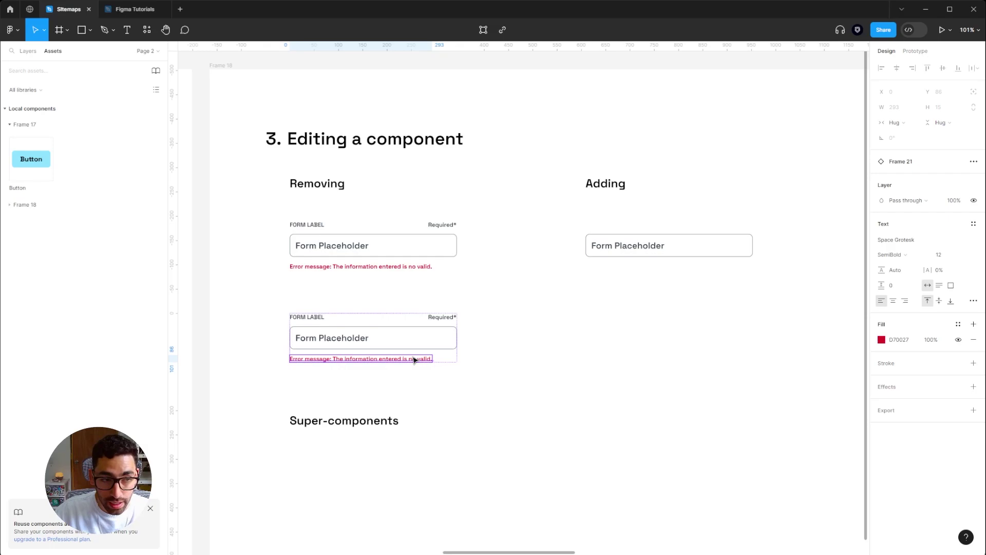
key(Delete)
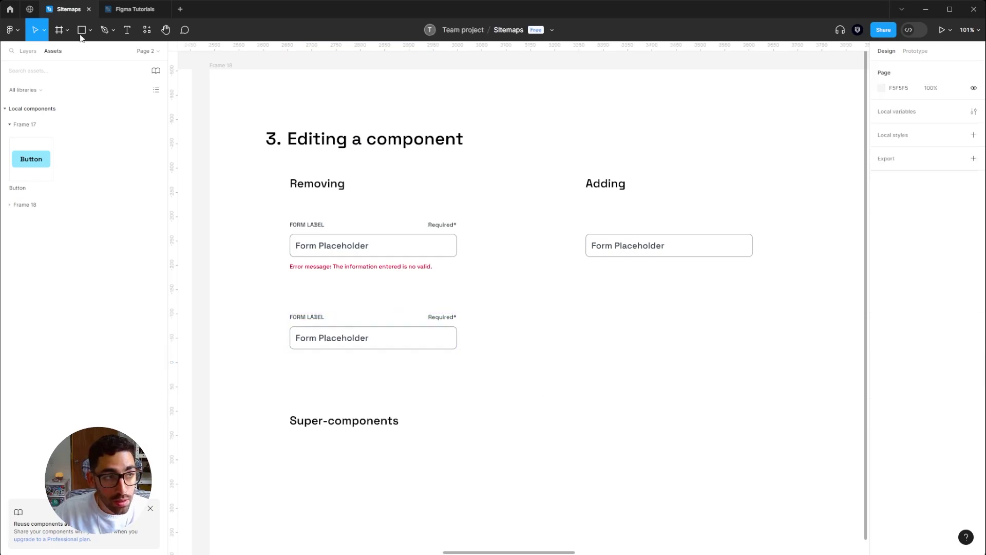
click(27, 51)
click(374, 343)
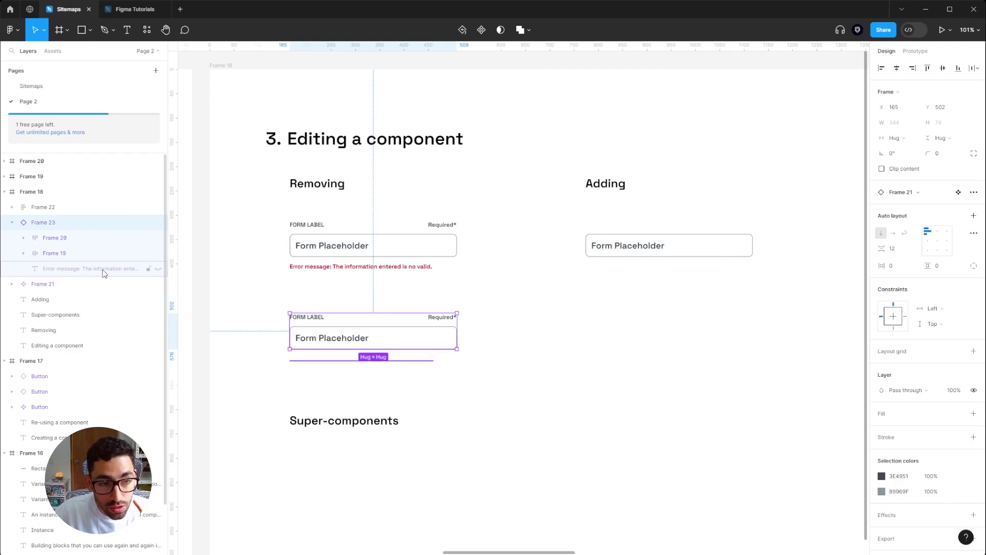
click(157, 270)
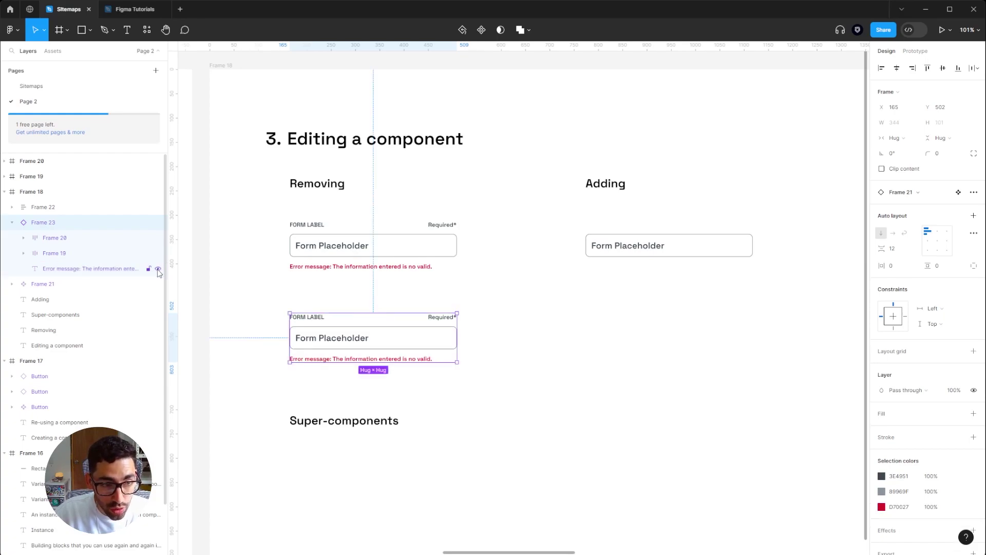
click(158, 270)
Hide and re-show the instance's placeholder field, label row and FORM LABEL text one at a time.
click(158, 253)
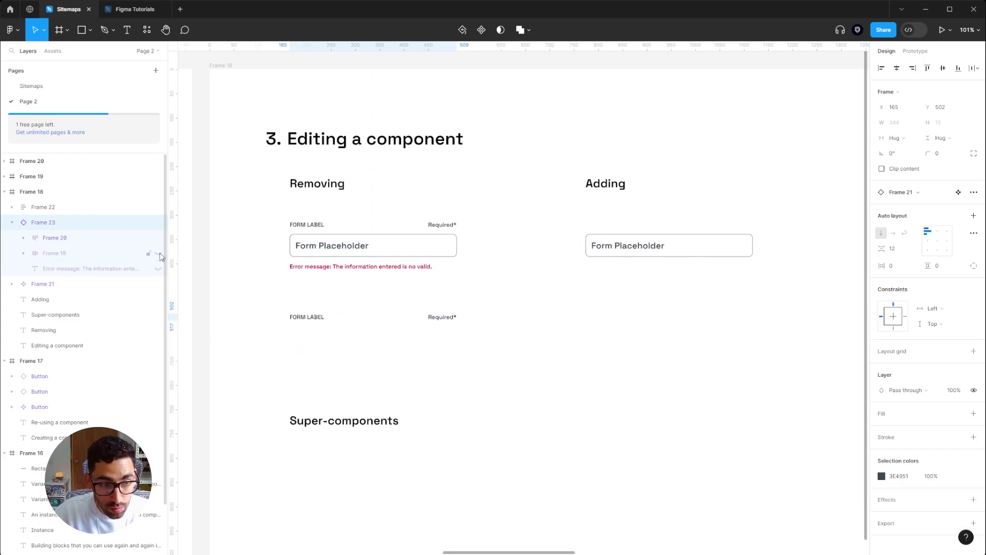
click(158, 252)
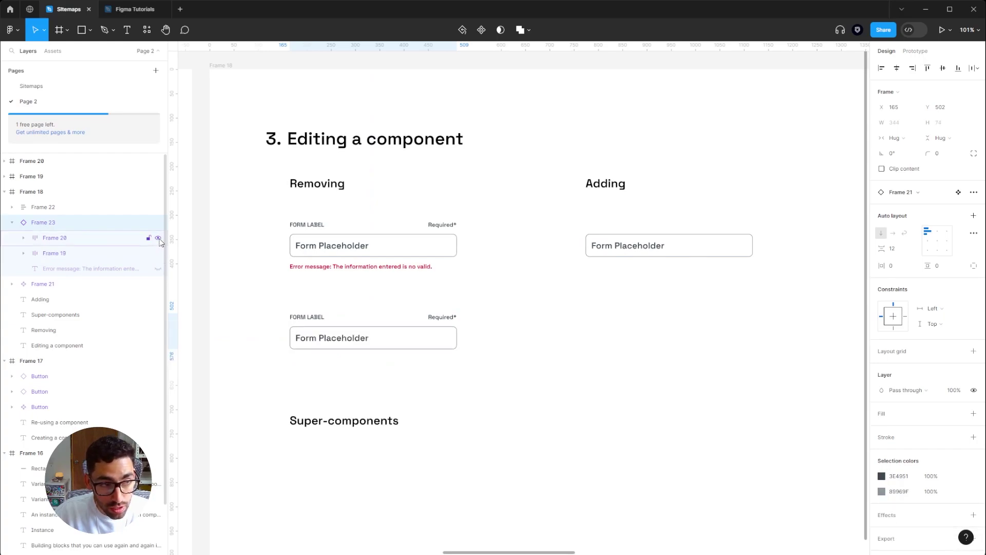
click(158, 237)
click(158, 237)
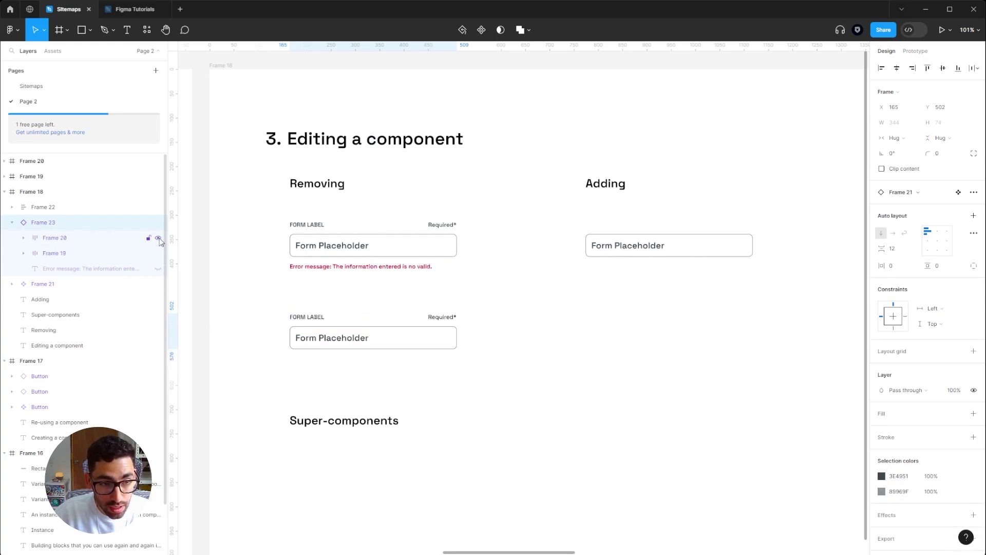
click(23, 239)
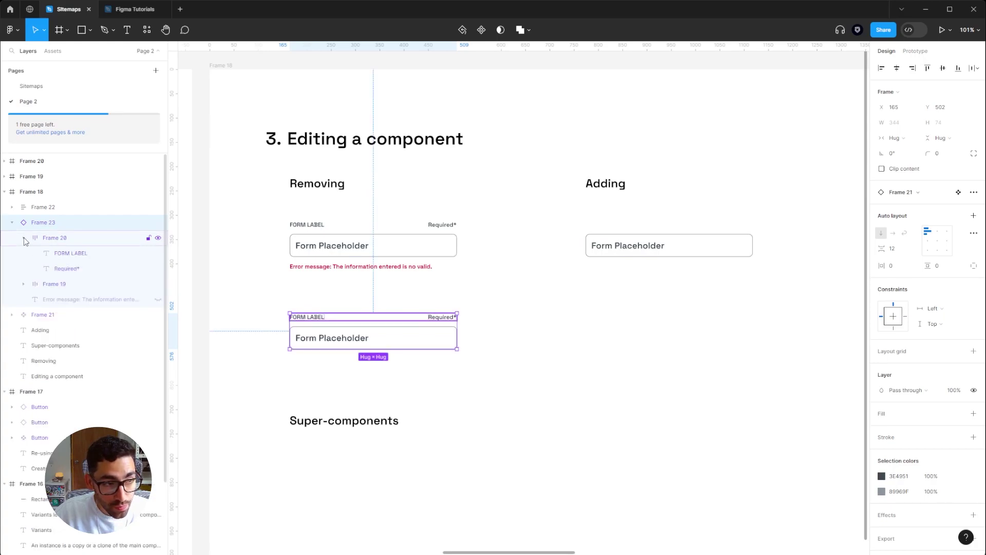
click(158, 253)
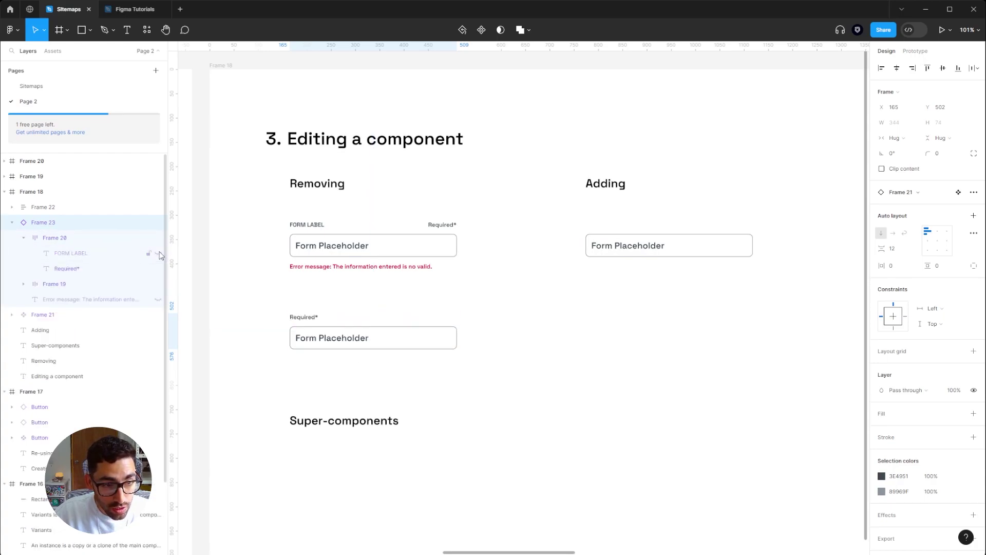
click(159, 253)
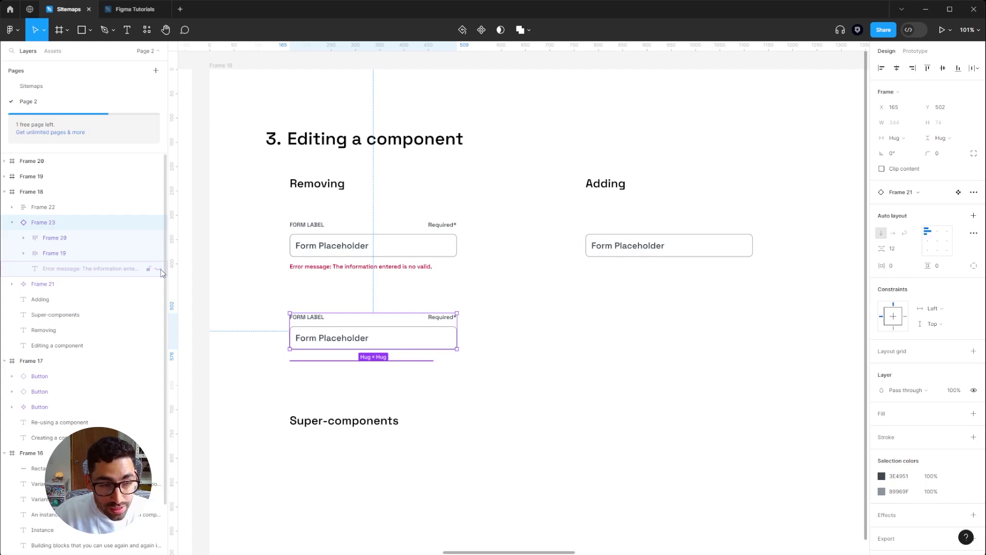
Show the instance's error message again and place a separate copy of the error text in the Adding column.
drag(161, 273, 622, 412)
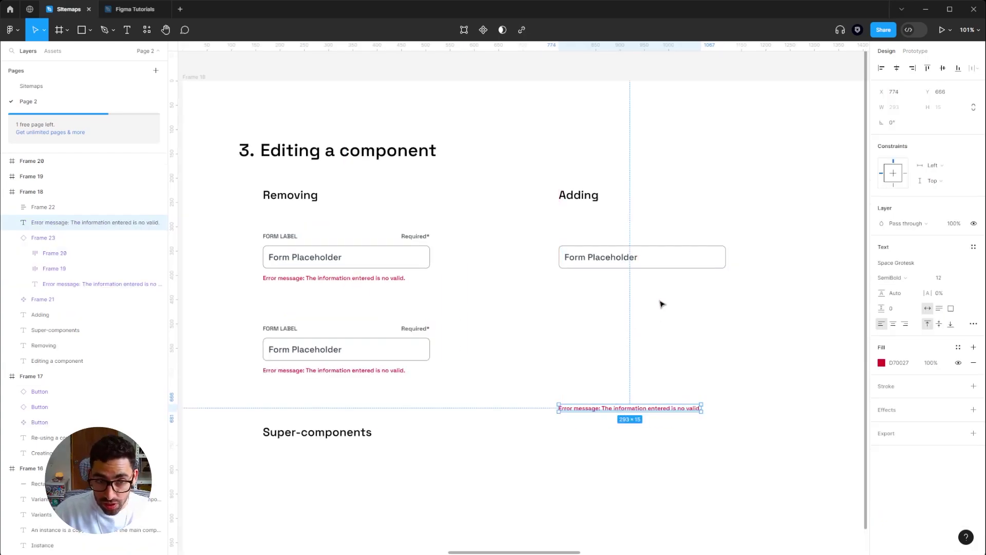
Turn the form placeholder field under Adding into a component and duplicate an instance of it below.
click(657, 257)
click(488, 32)
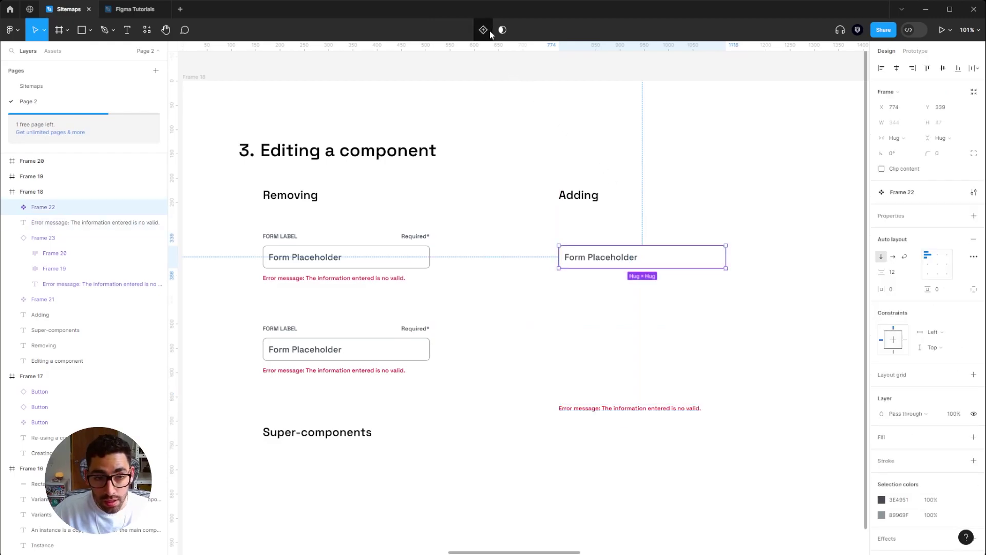
click(674, 291)
alt+drag(676, 265, 680, 340)
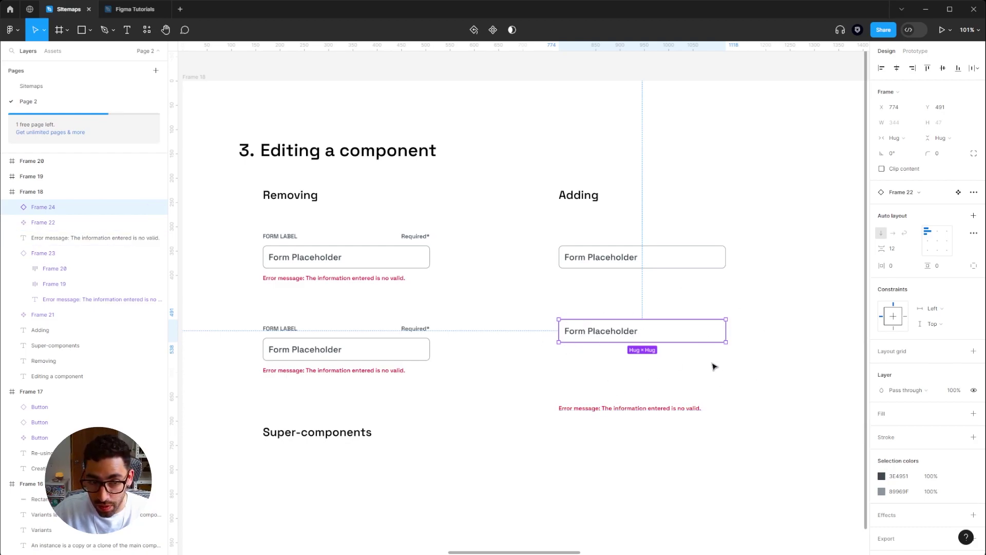
Copy the separate error message text and try to paste it into the lower form field instance under Adding.
click(680, 411)
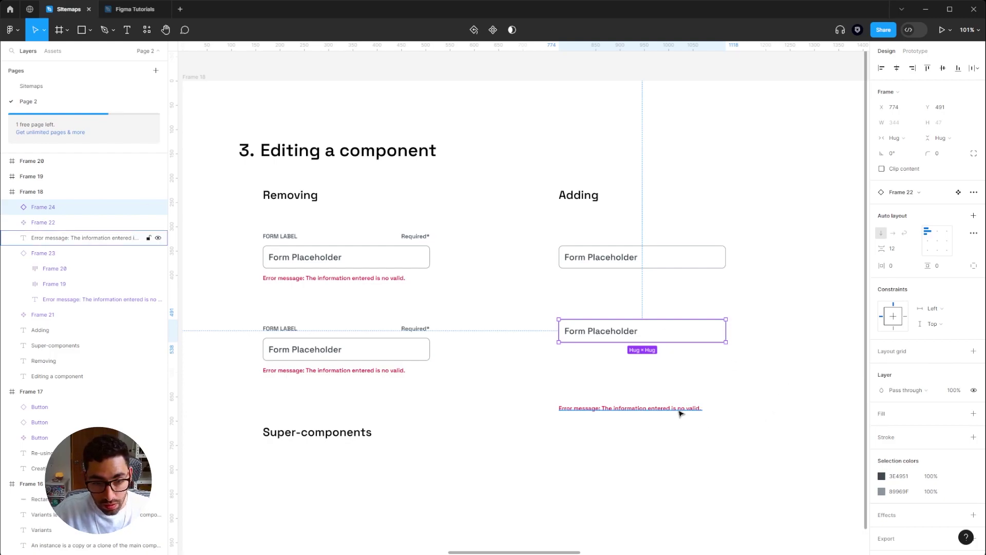
click(711, 446)
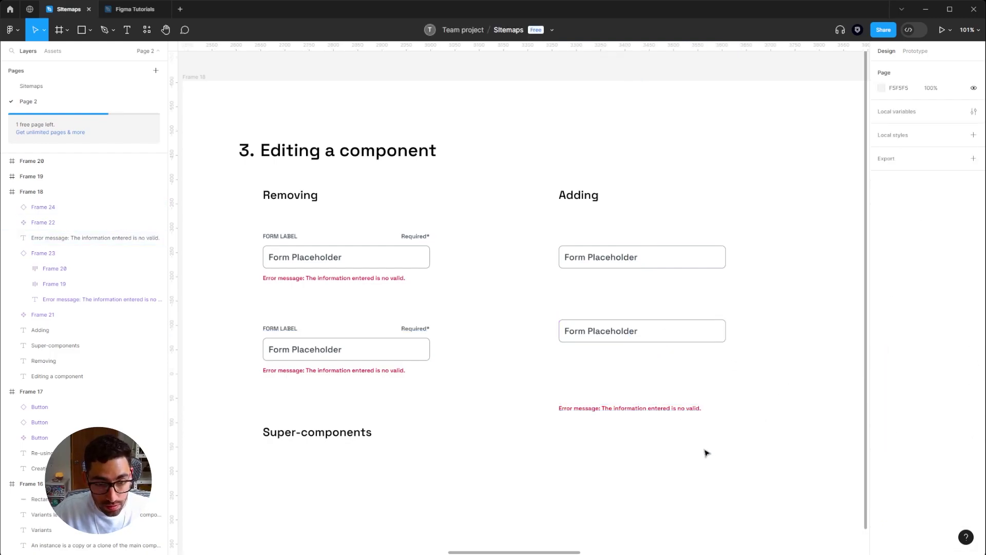
click(687, 409)
click(682, 335)
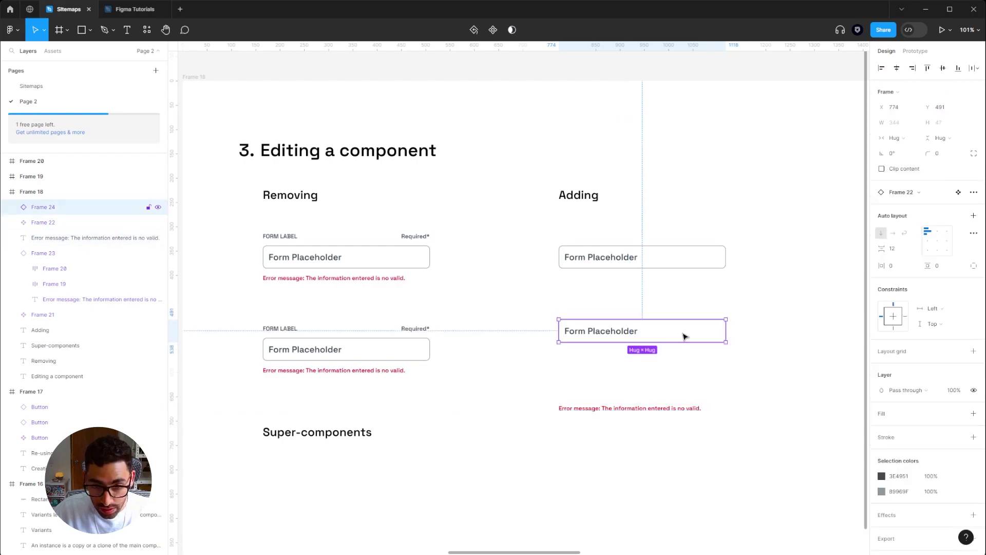
key(ctrl+v)
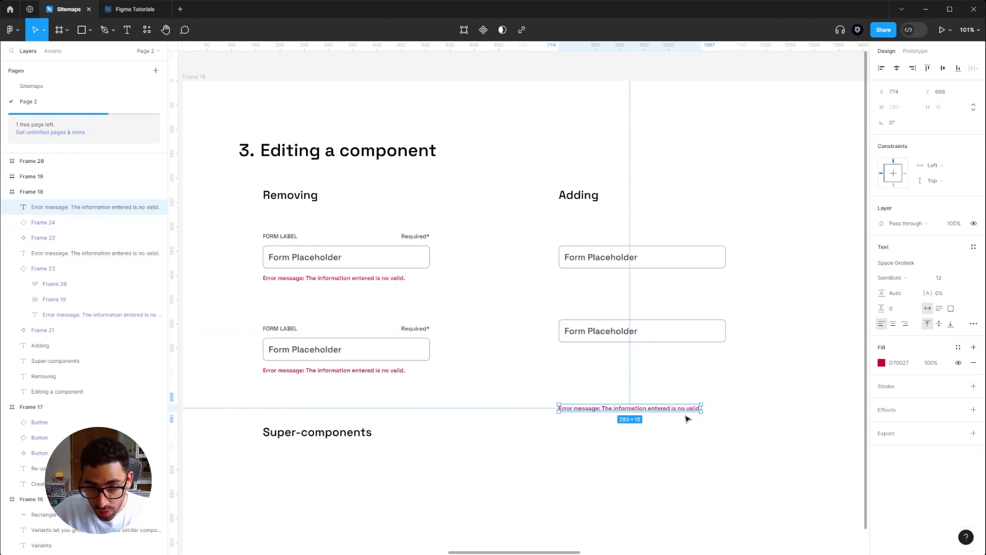
Duplicate the separate error message text just below itself under Adding and select the lower form field instance.
click(689, 418)
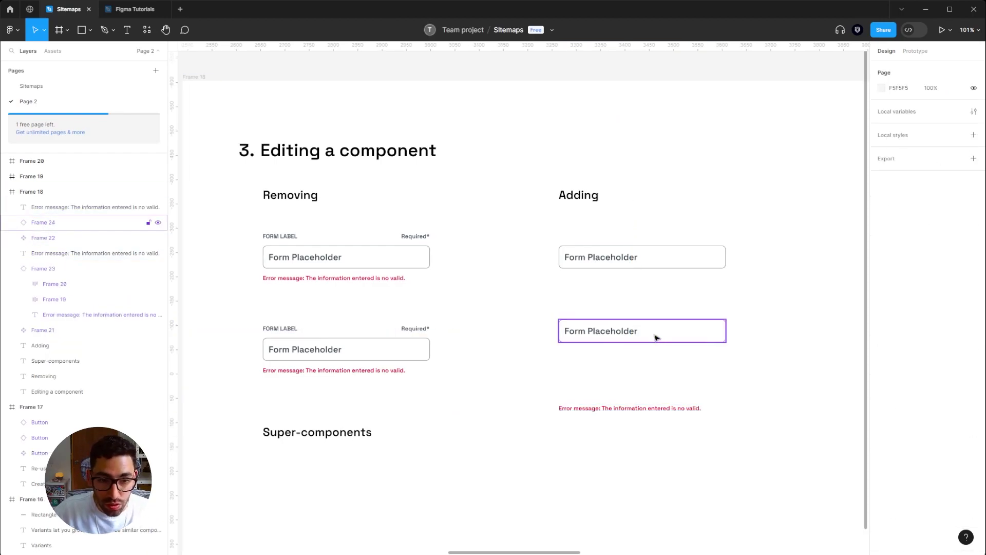
click(656, 375)
drag(656, 407, 664, 433)
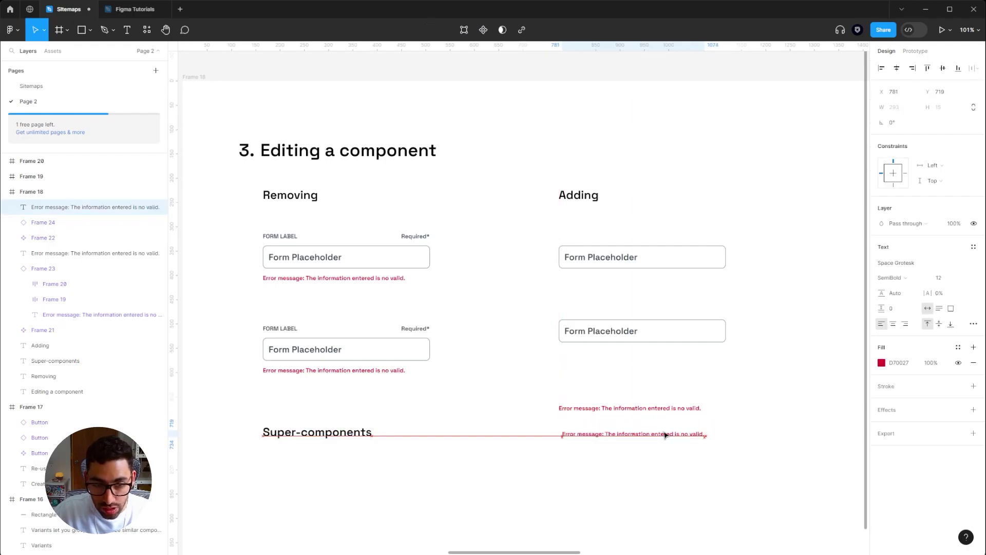
click(655, 335)
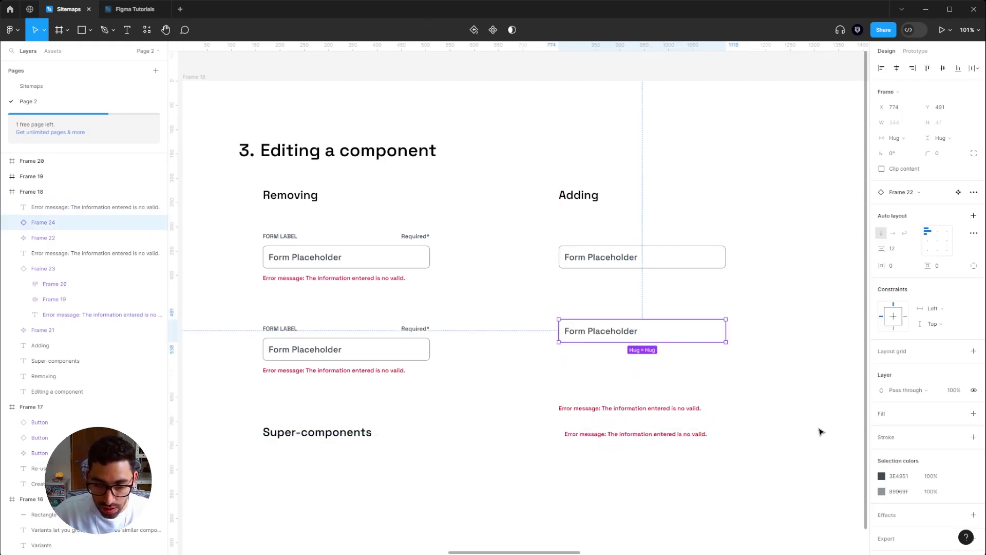
click(766, 392)
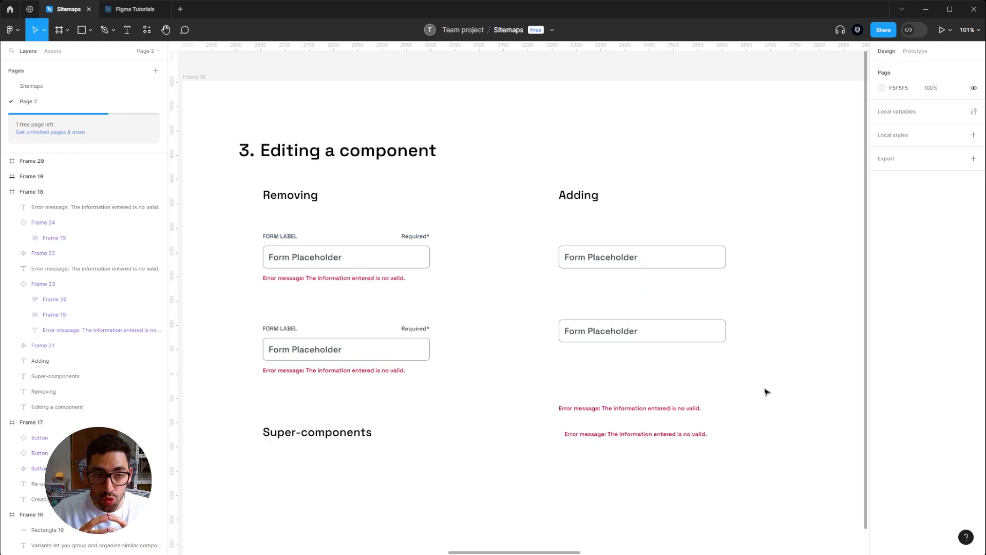
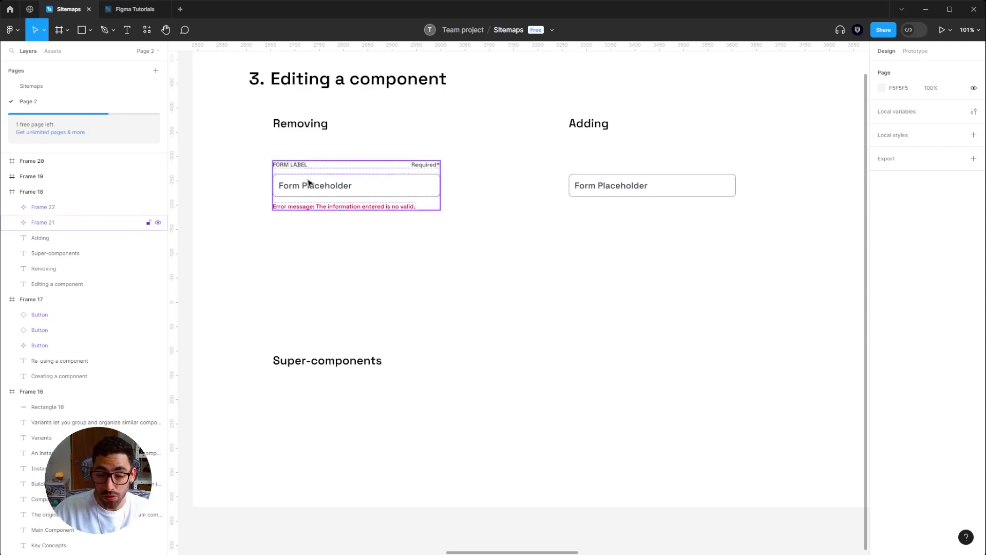
Place three instances of the form field component from Removing in a row below the Super-components heading.
click(396, 194)
drag(396, 194, 396, 456)
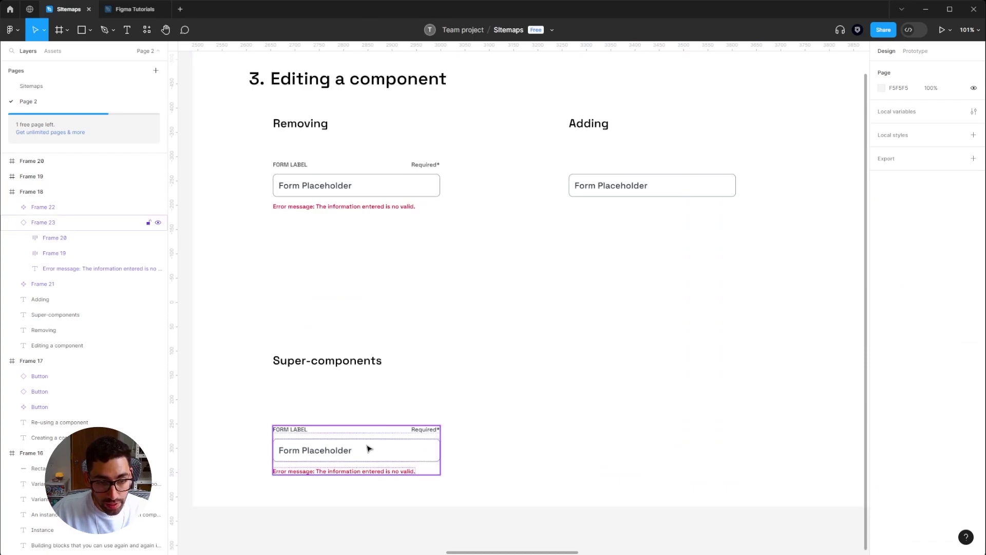
drag(322, 448, 538, 451)
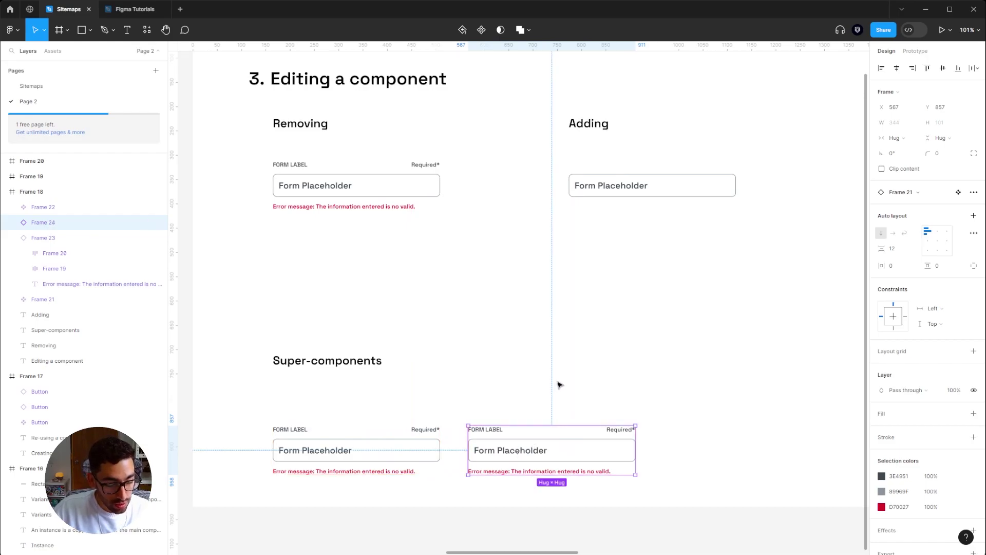
key(ctrl+d)
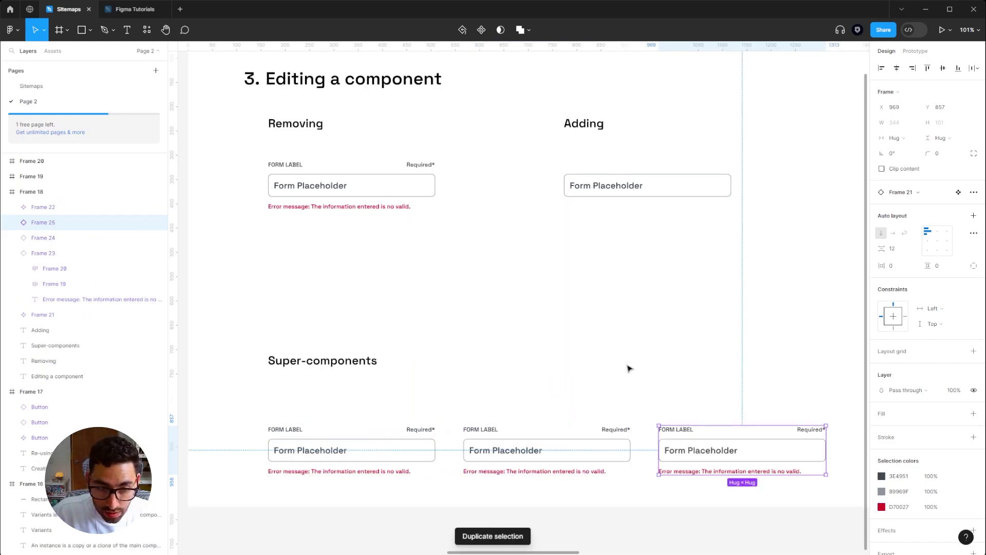
Remove the error message from the first form field instance and the Required* text from the middle one under Super-components.
click(316, 473)
click(317, 474)
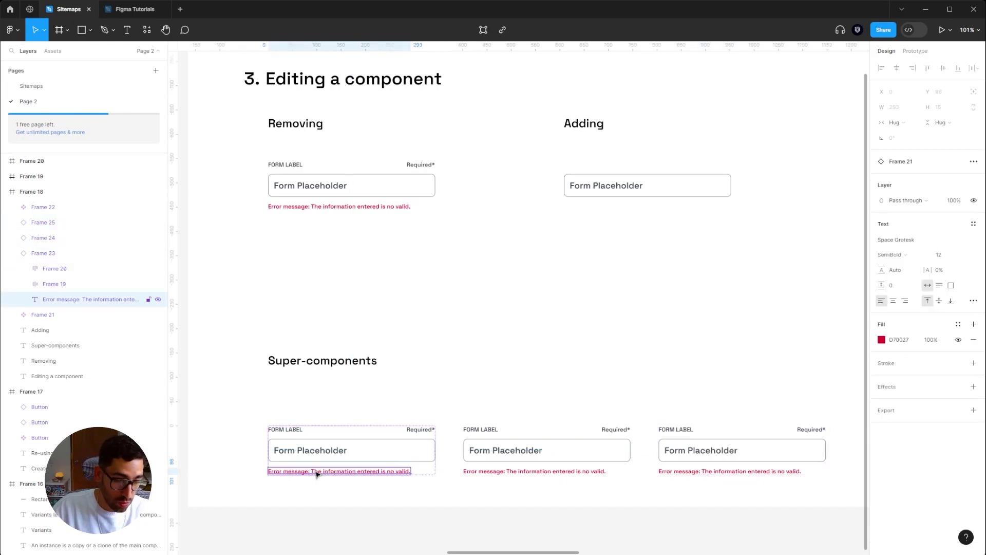
key(Delete)
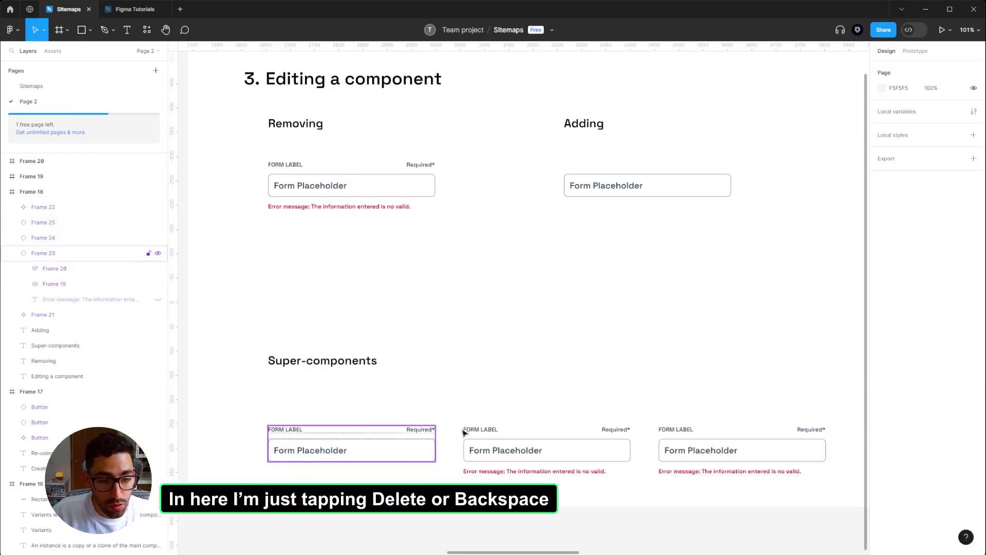
click(616, 433)
key(Delete)
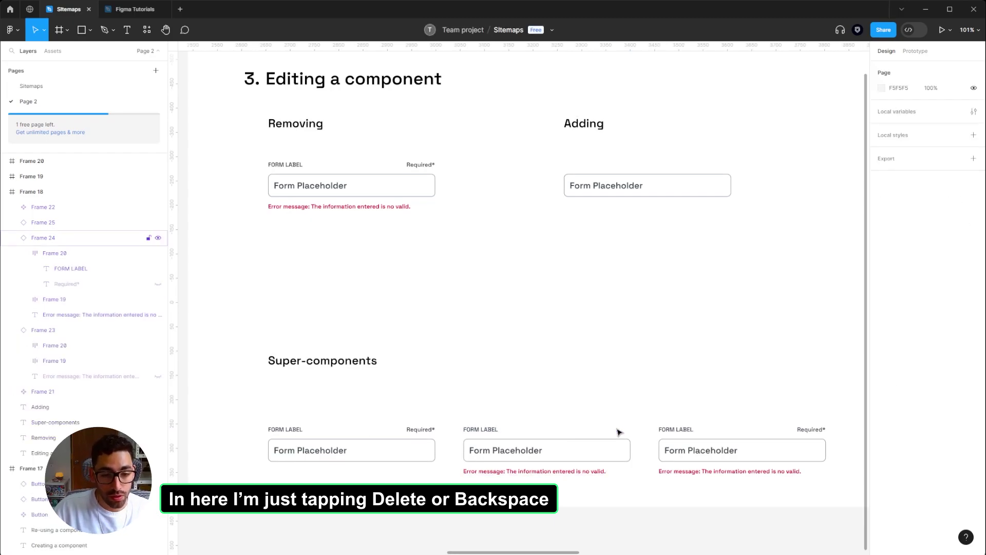
Remove the error message, the Required* text and the FORM LABEL from the third form field instance.
click(712, 476)
key(Delete)
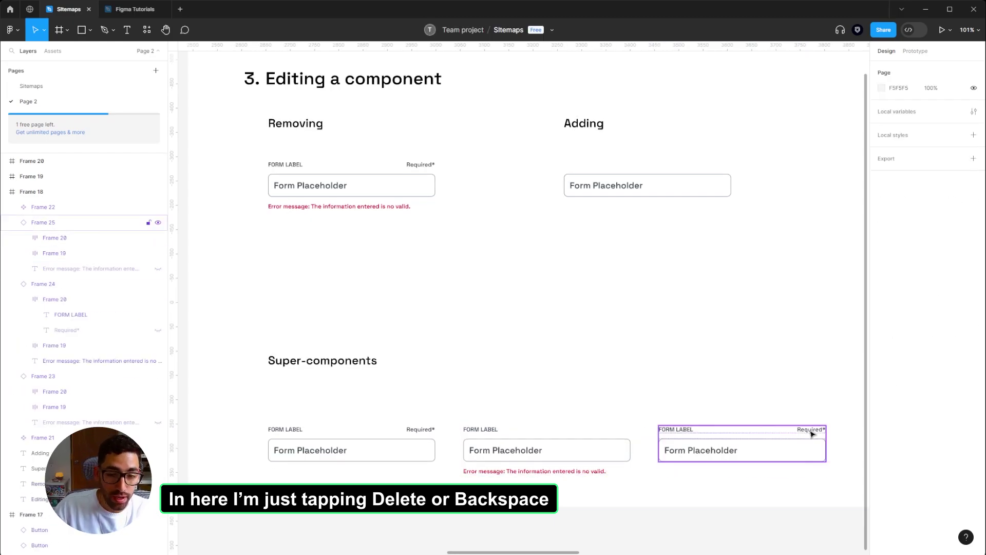
click(810, 433)
key(Delete)
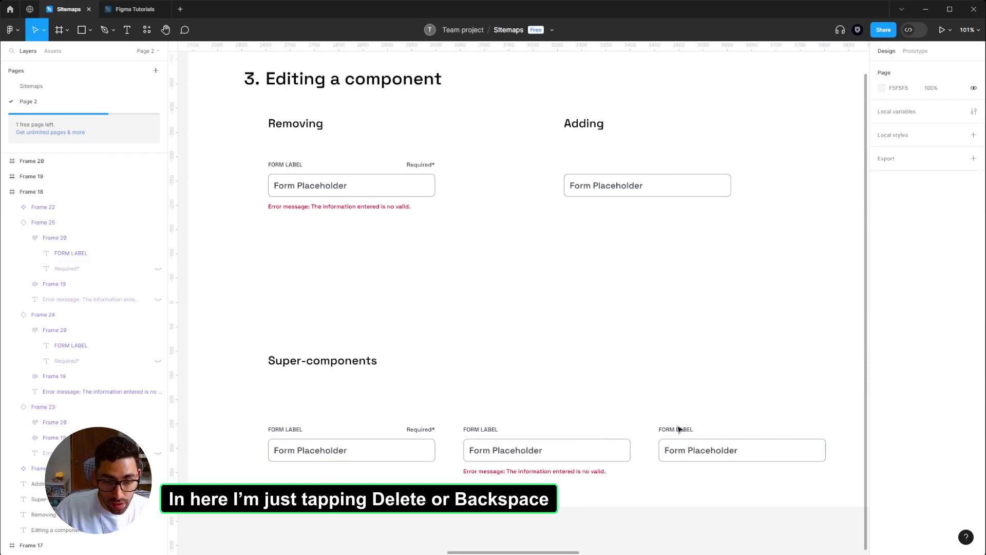
click(678, 430)
key(Delete)
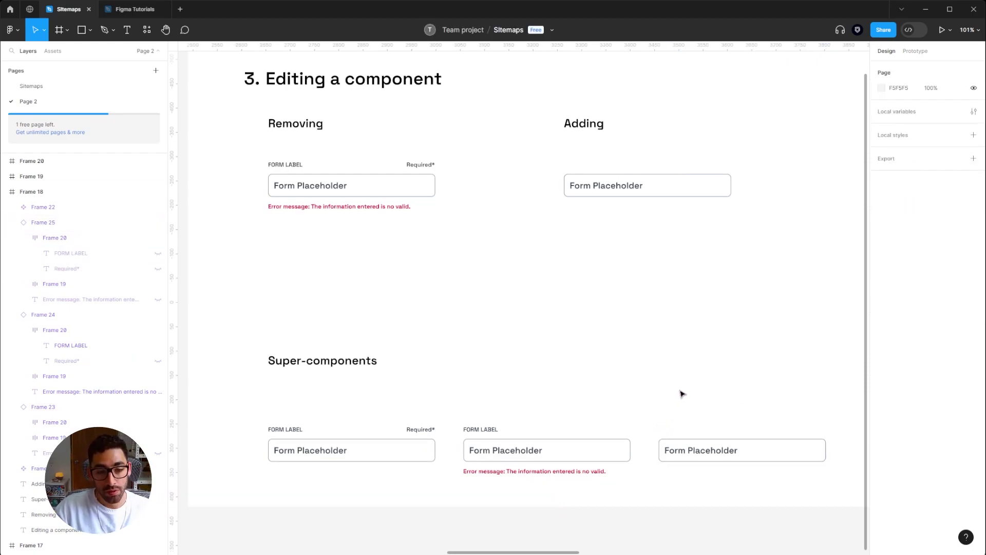
Add a fill to the placeholder field of the main form component under Removing and adjust the fill colour.
double_click(429, 189)
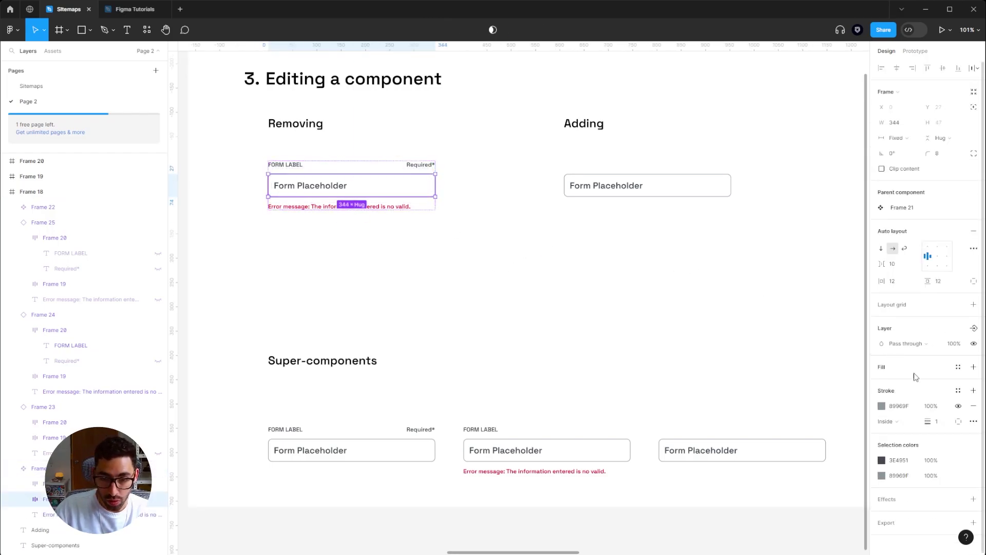
click(957, 368)
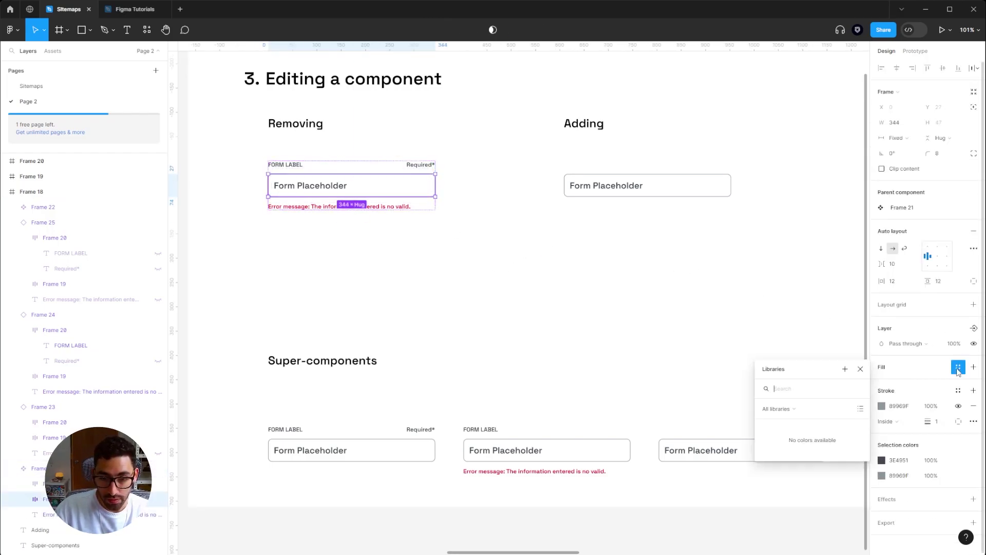
click(921, 365)
click(973, 367)
click(882, 382)
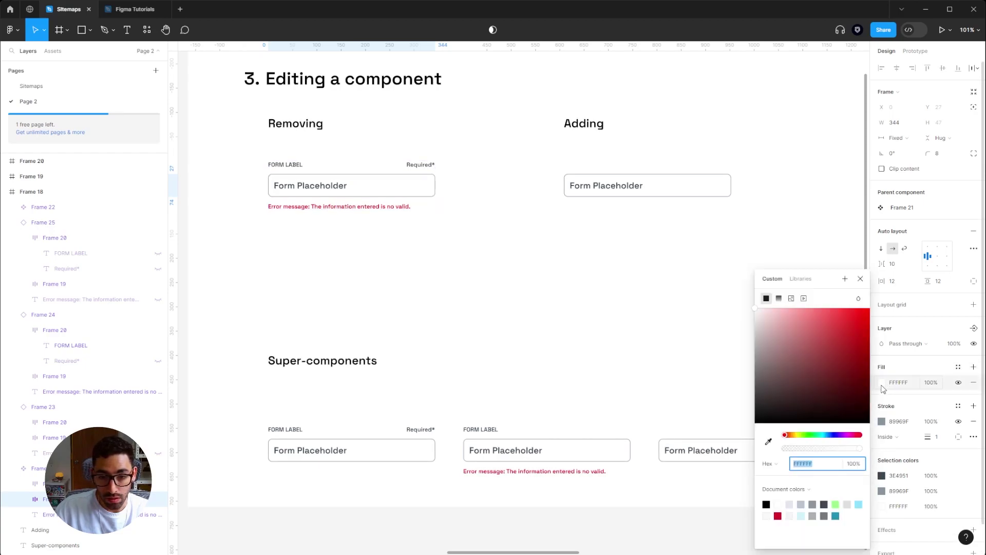
drag(763, 319, 743, 322)
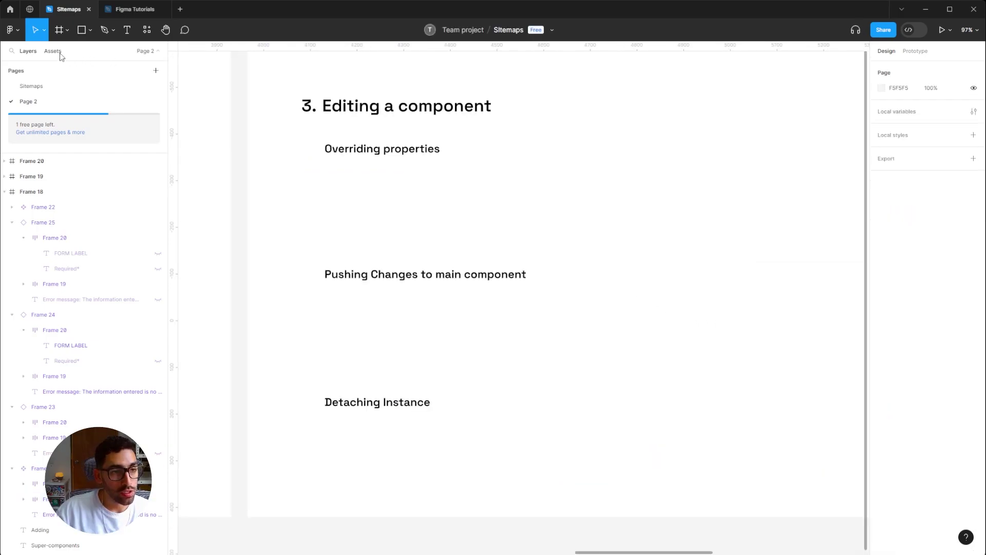
Place an instance of the Button component from the local assets below the Overriding properties heading.
scroll(411, 154, up, 1)
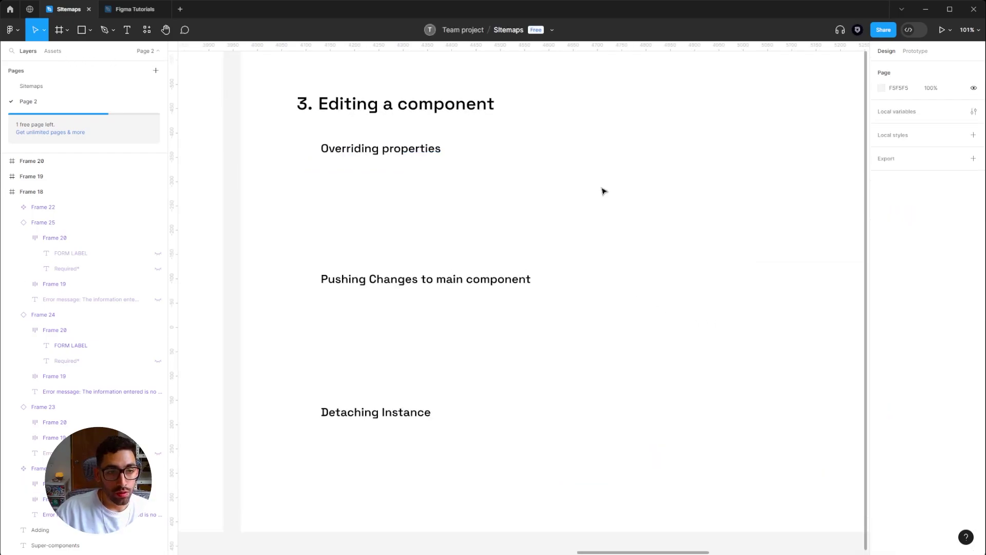
click(53, 51)
drag(36, 159, 357, 204)
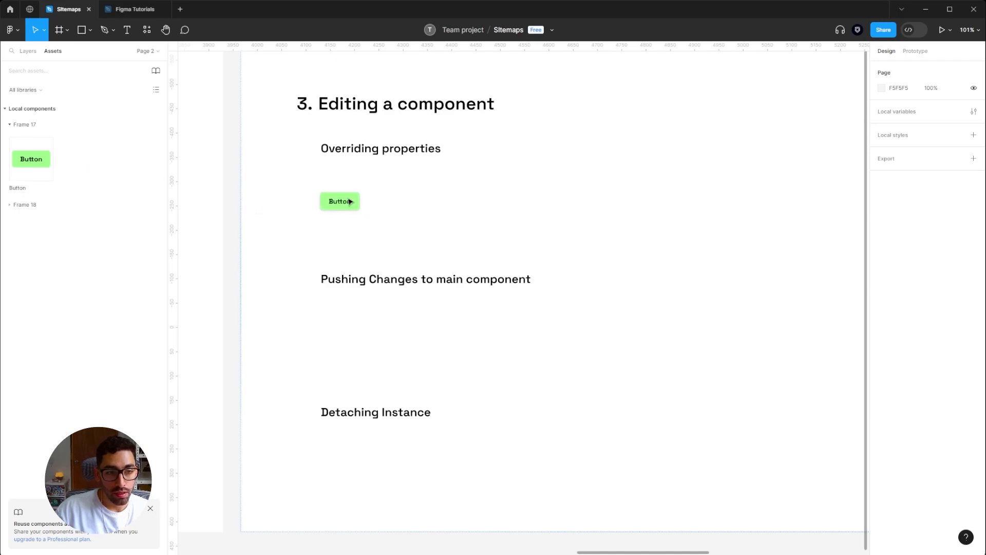
click(461, 210)
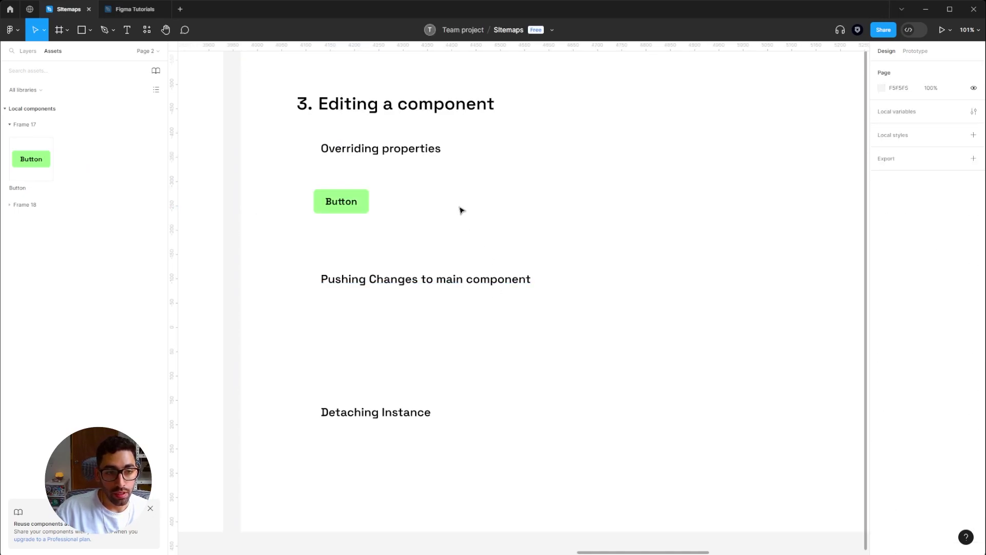
Override the Button instance's fill with the light blue document colour 8CE3FF.
click(366, 212)
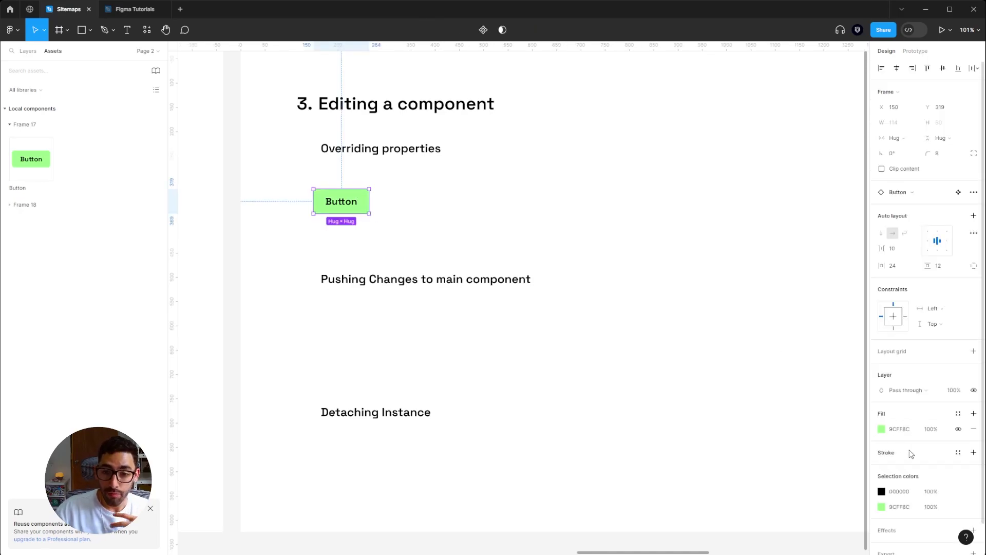
click(883, 432)
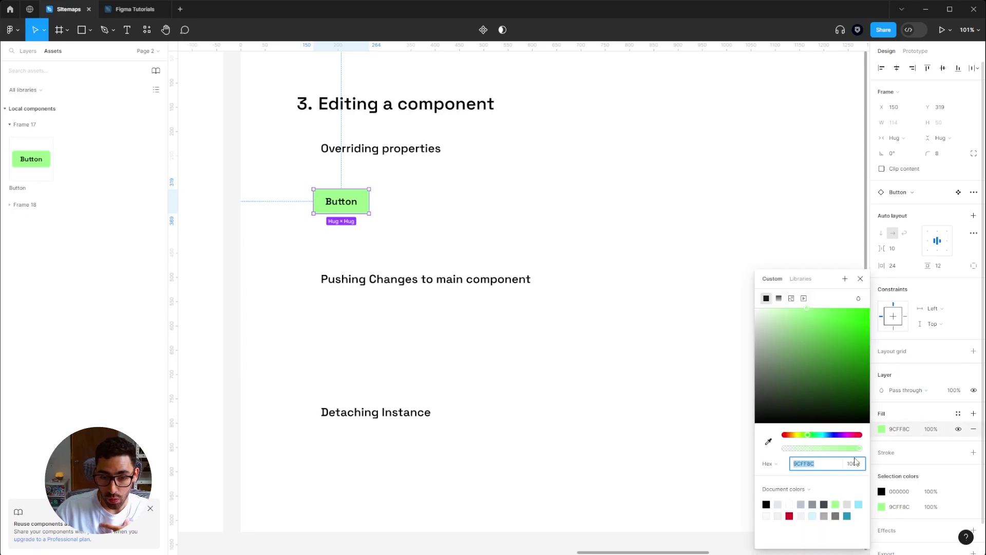
click(859, 504)
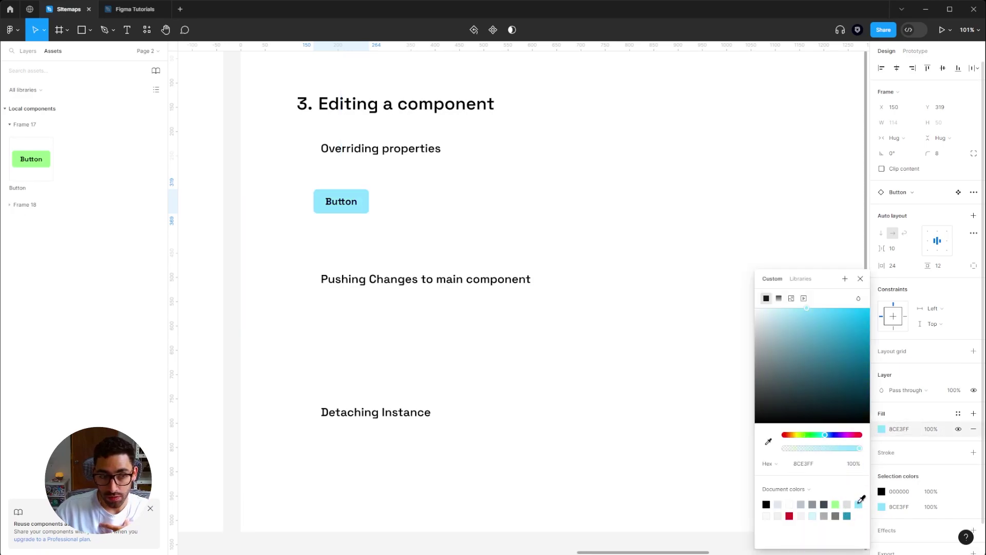
click(613, 236)
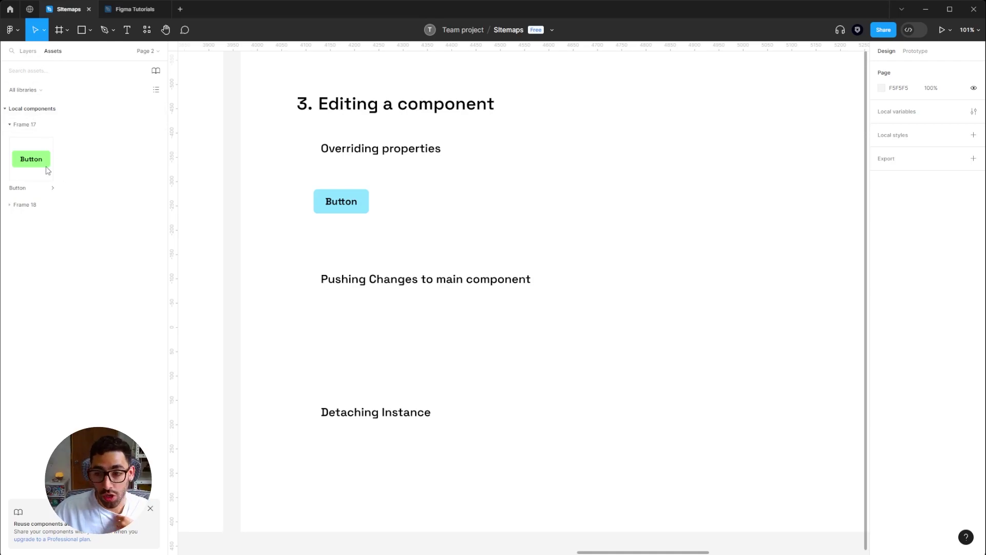
Align the Button instance with the left edge of the Overriding properties heading and reset all its changes.
click(366, 206)
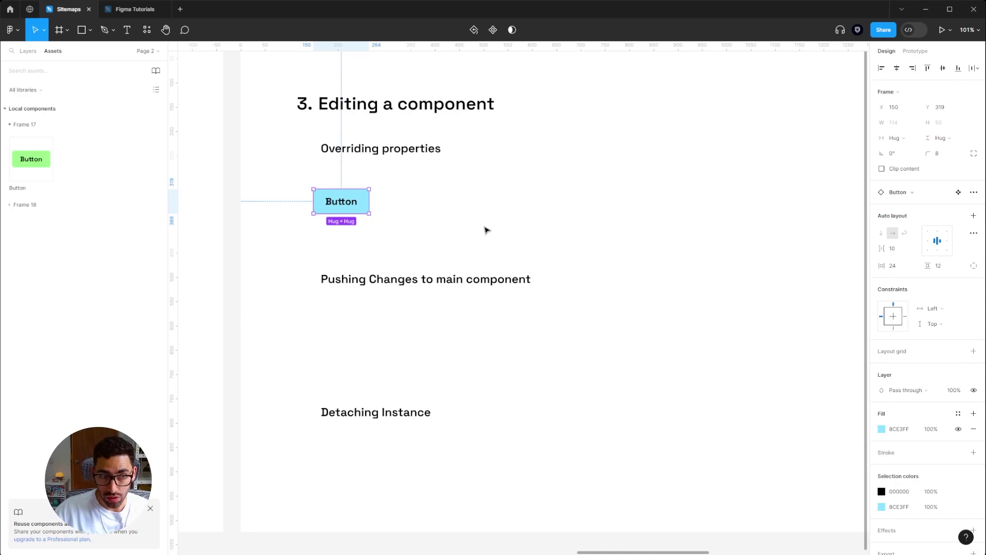
drag(355, 205, 362, 205)
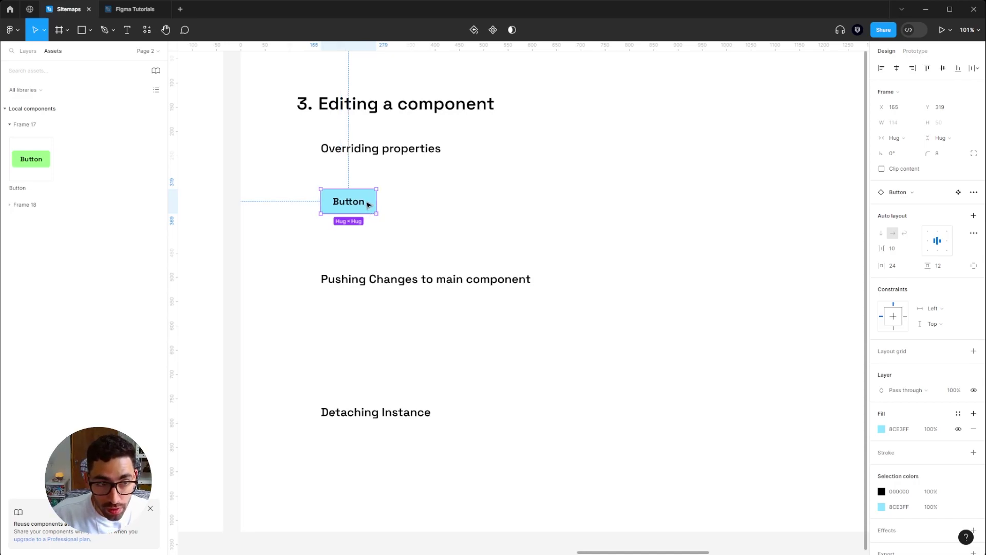
right_click(364, 199)
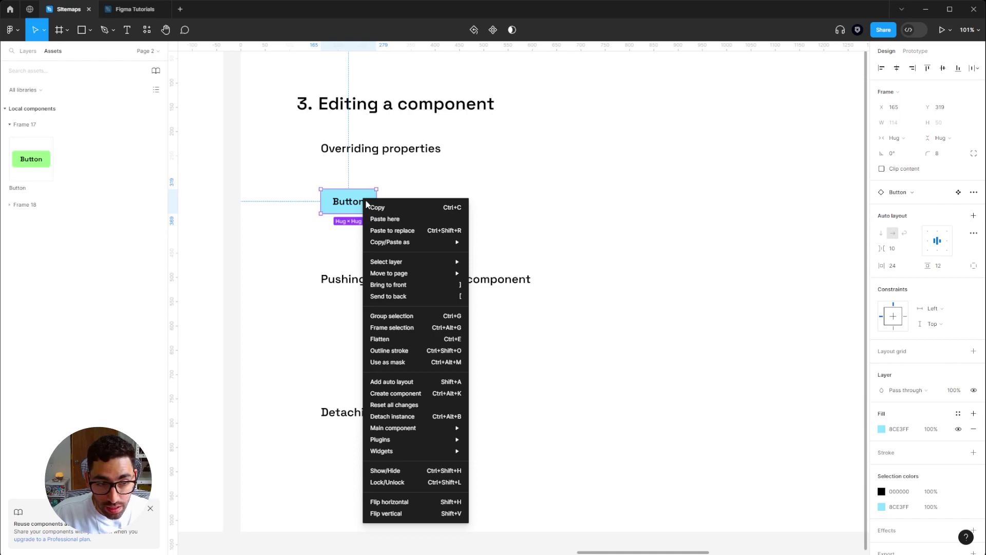
click(440, 405)
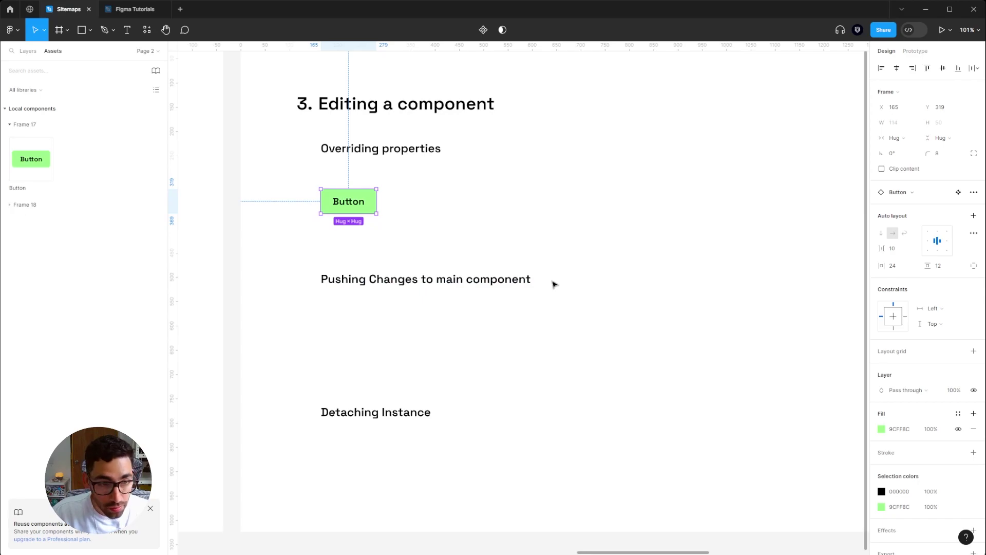
click(542, 204)
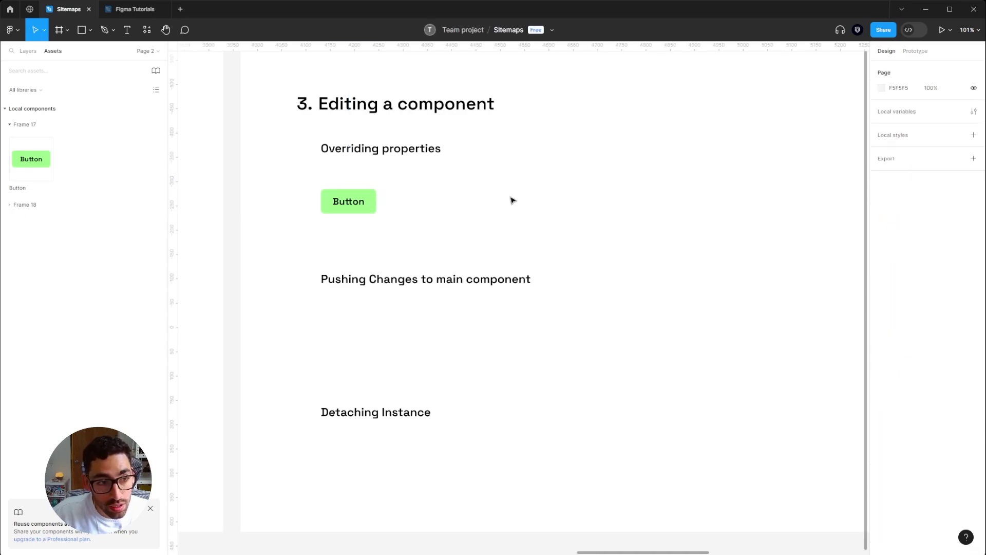
Copy the Button instance below the Pushing Changes to main component heading and set the copy's fill to 8CE3FF.
click(372, 204)
drag(369, 204, 374, 348)
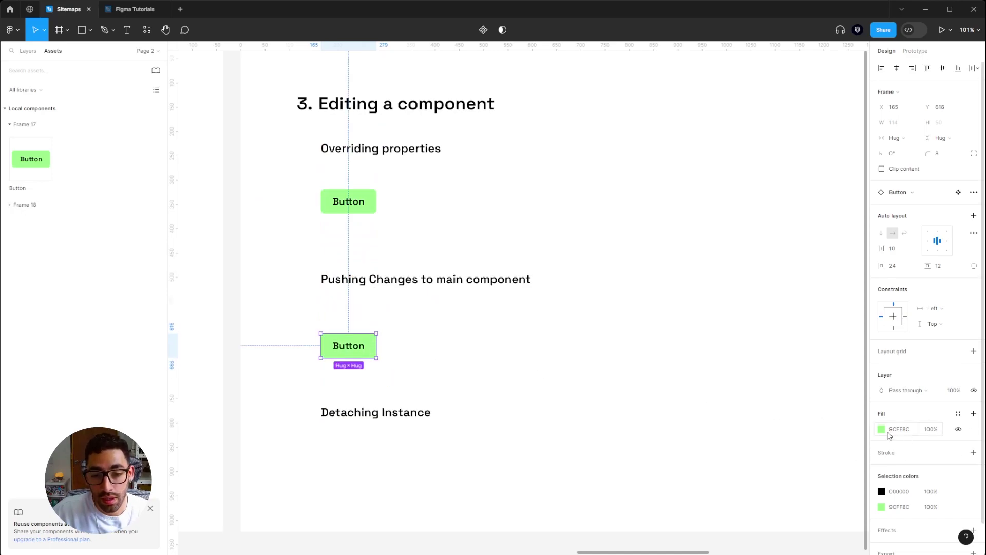
click(881, 429)
click(858, 504)
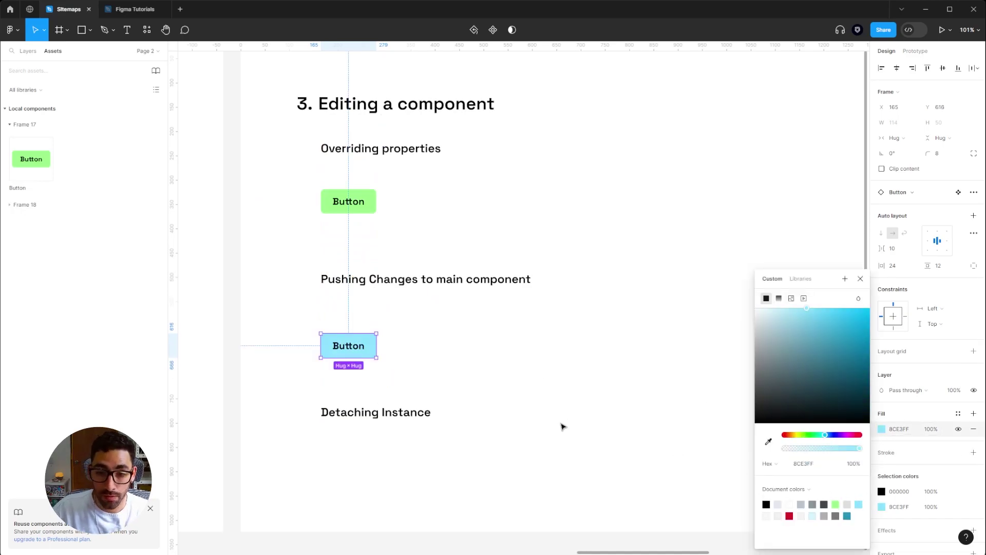
Push the light blue Button instance's changes to its main component.
right_click(362, 352)
key(Escape)
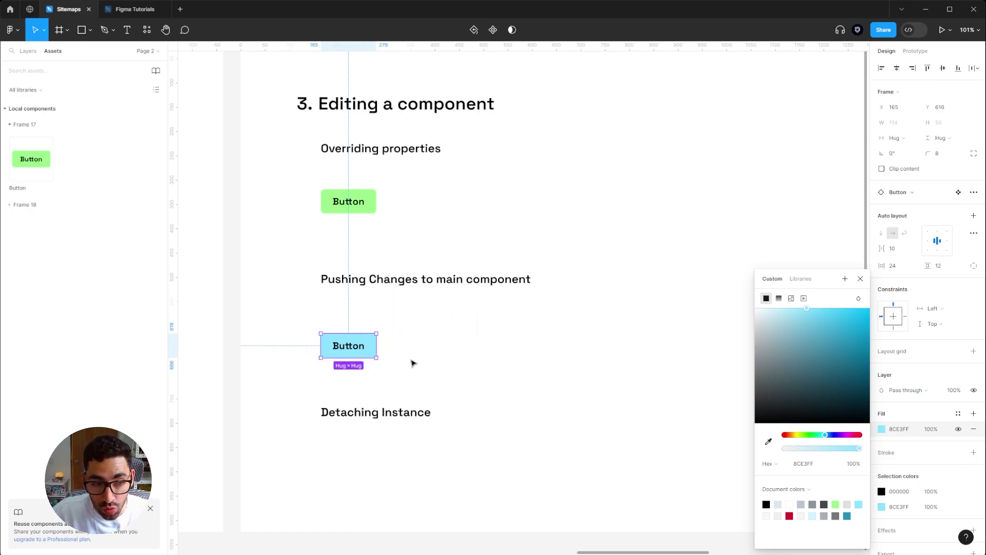
right_click(374, 342)
mouse_move(424, 456)
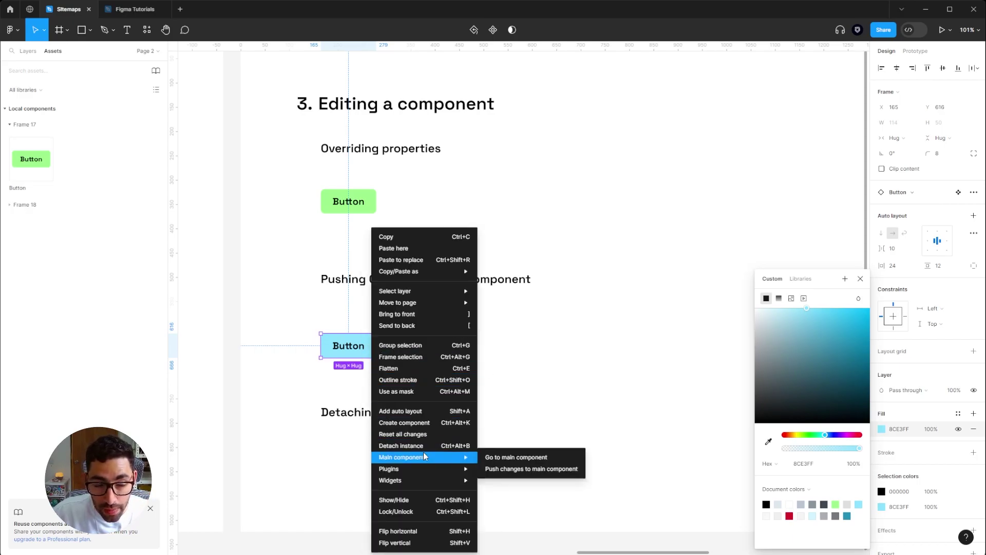
click(503, 469)
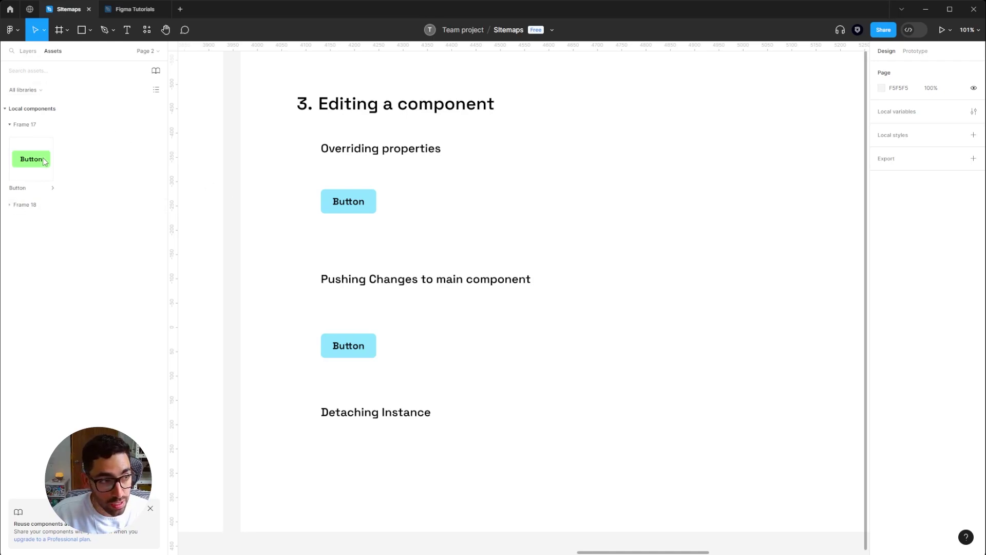
Place a new Button instance beside the existing one below the Pushing Changes to main component heading.
drag(45, 159, 468, 332)
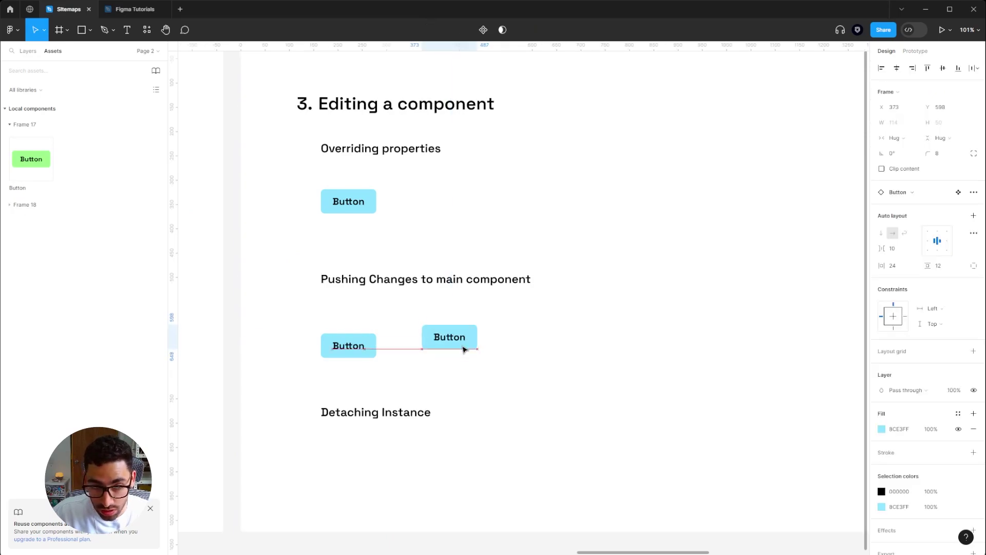
key(Escape)
Move the main Button component below the Detaching Instance heading and place an instance of it alongside.
key(shift+1)
drag(256, 196, 341, 191)
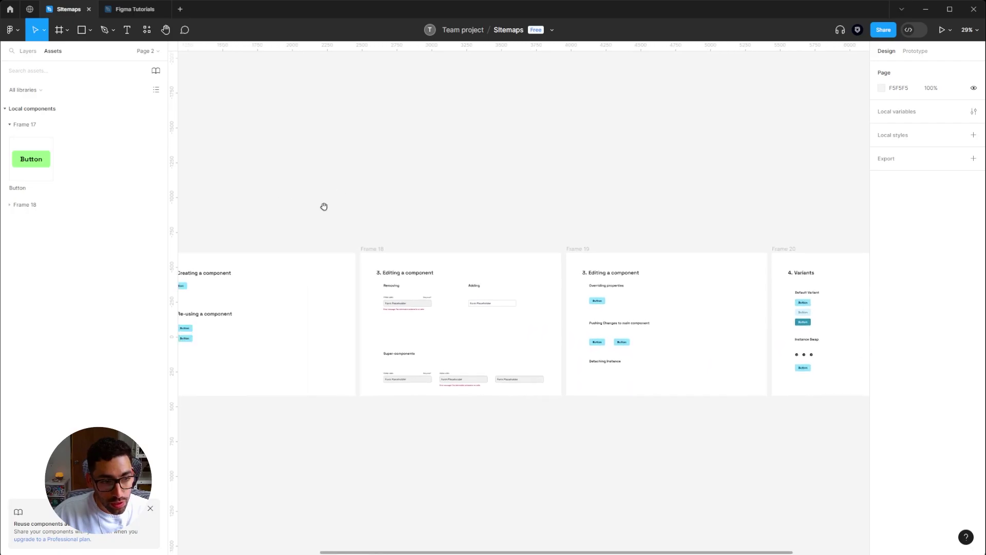
drag(193, 286, 603, 371)
scroll(604, 371, up, 10)
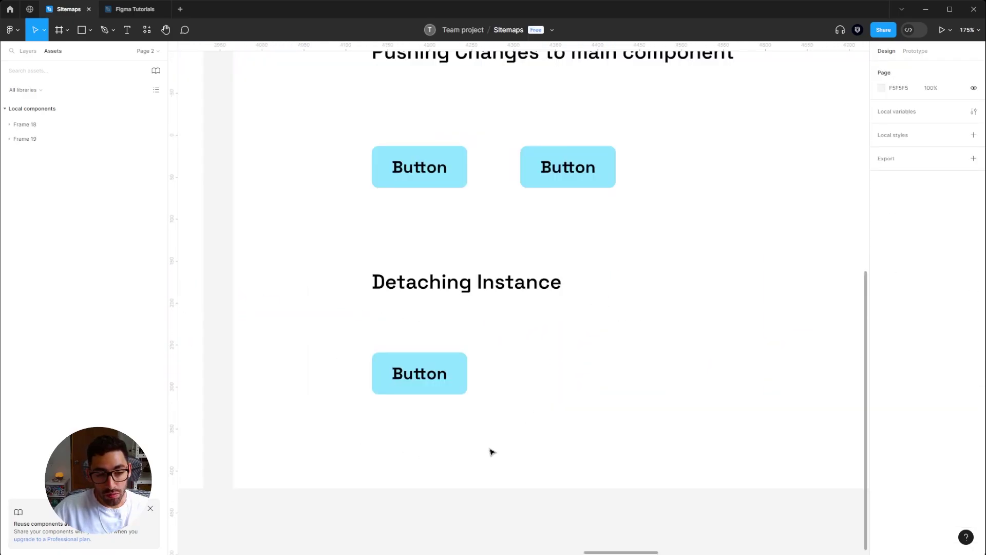
click(423, 367)
drag(455, 367, 579, 376)
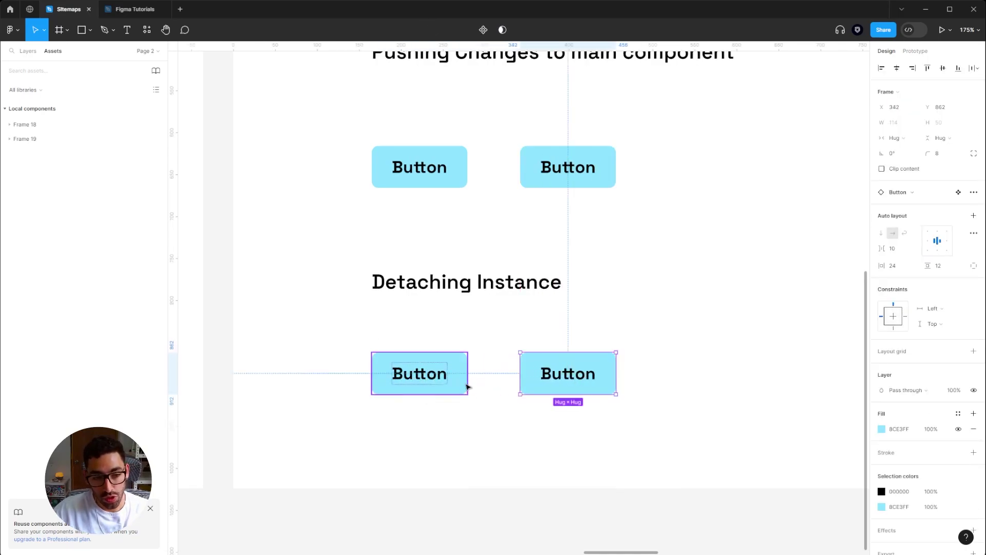
Set the main Button component's fill to the green document colour 9CFF8C.
click(467, 385)
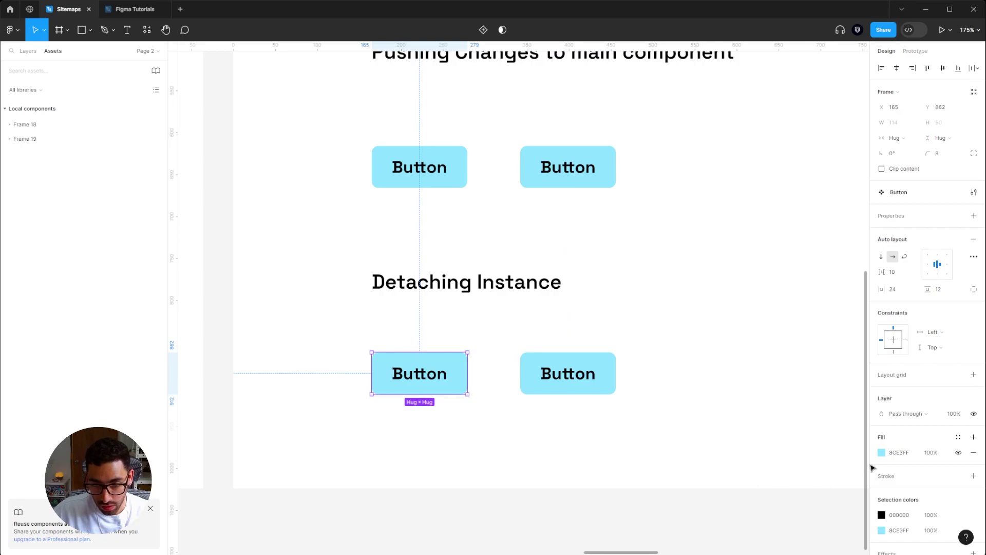
click(881, 452)
click(858, 504)
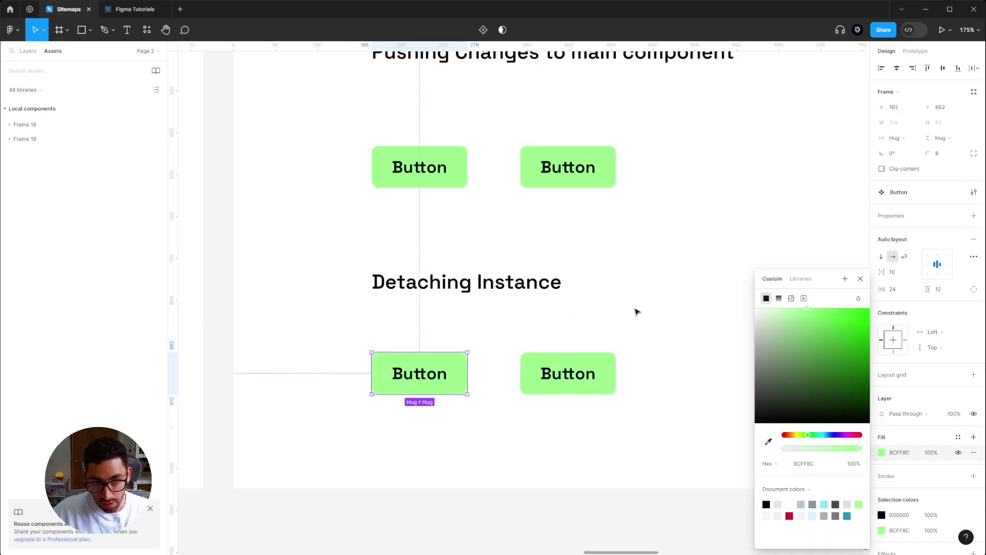
click(693, 464)
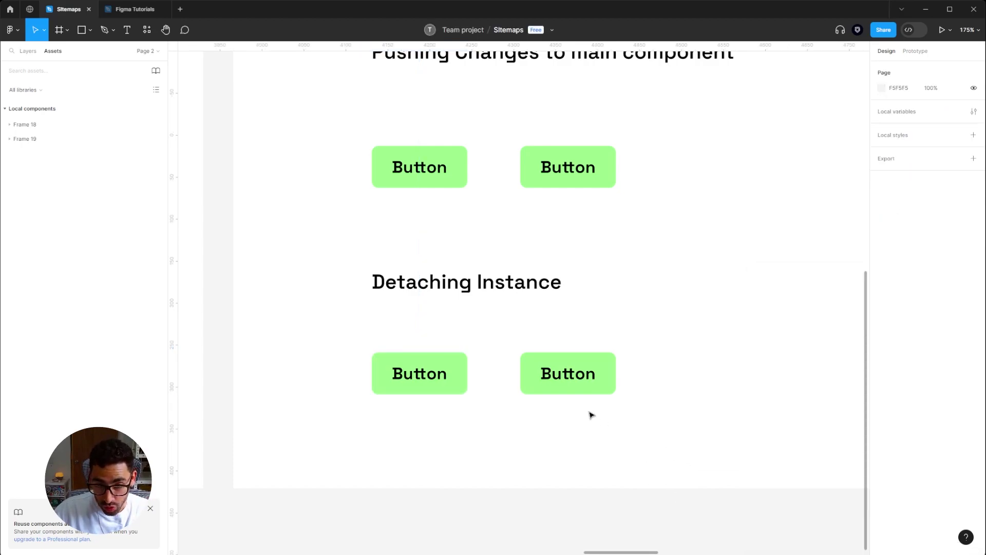
Detach the Button instance below the Detaching Instance heading and open the main Button component's fill colour for editing.
click(606, 386)
right_click(607, 381)
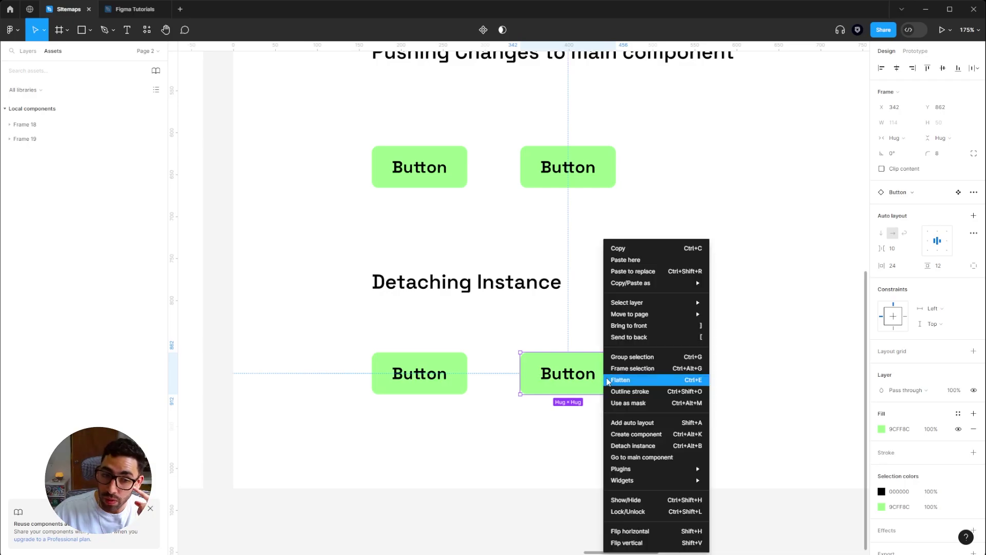
click(650, 450)
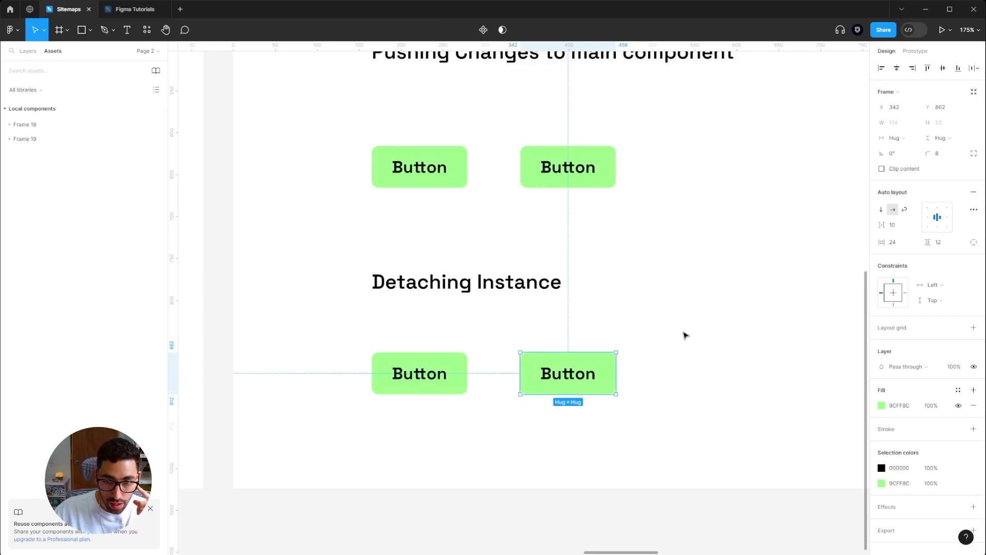
click(462, 359)
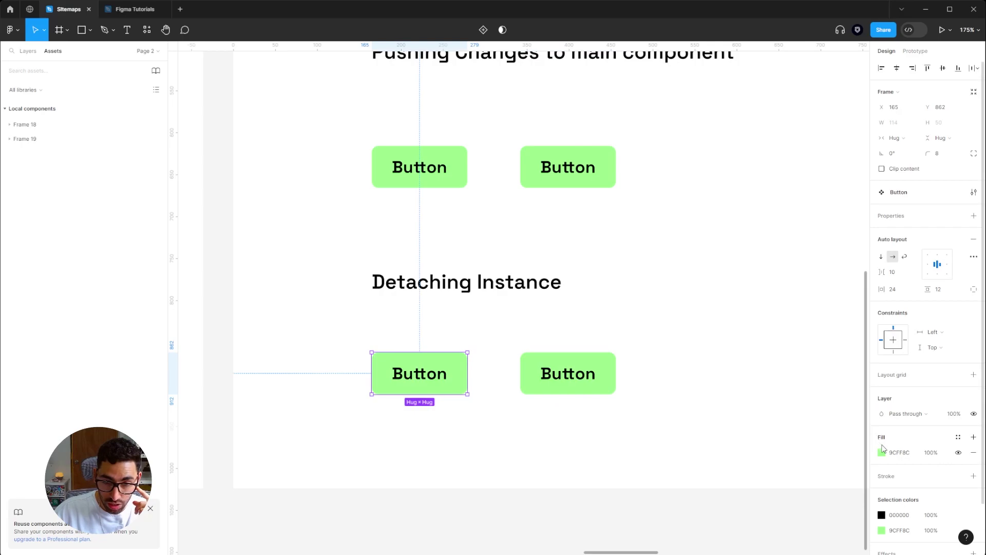
click(882, 453)
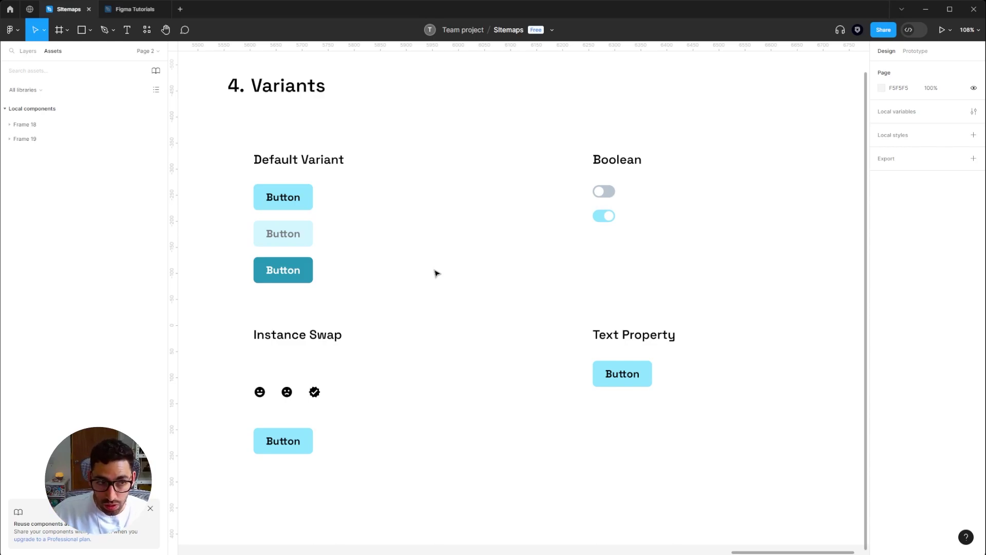
click(304, 201)
click(310, 234)
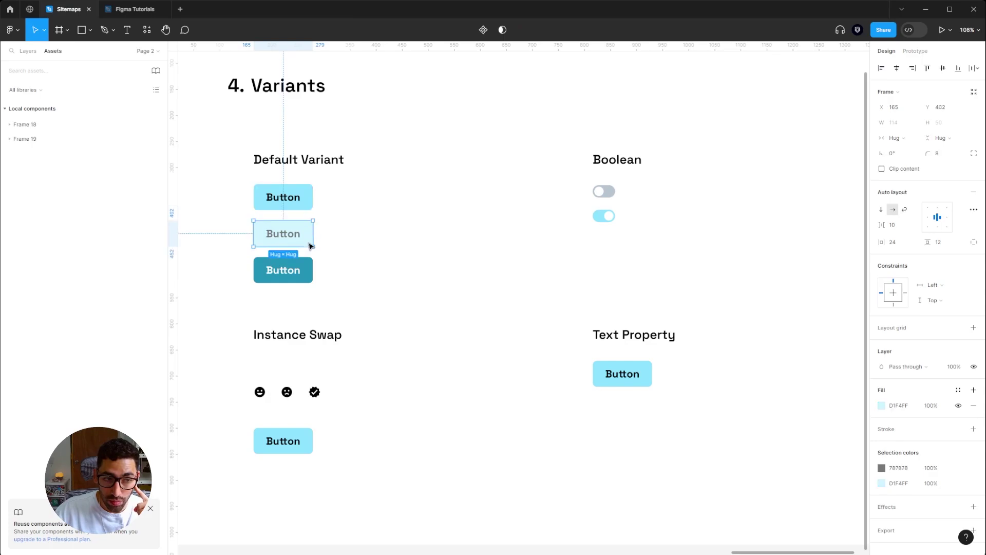
click(309, 276)
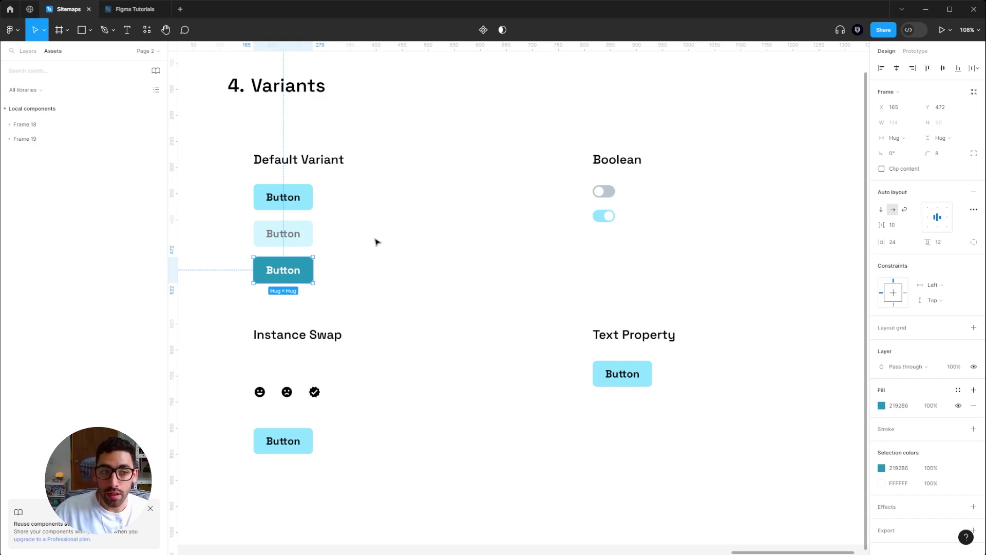
Turn the light blue Button under Default Variant into a component and give it a Variant property.
click(309, 202)
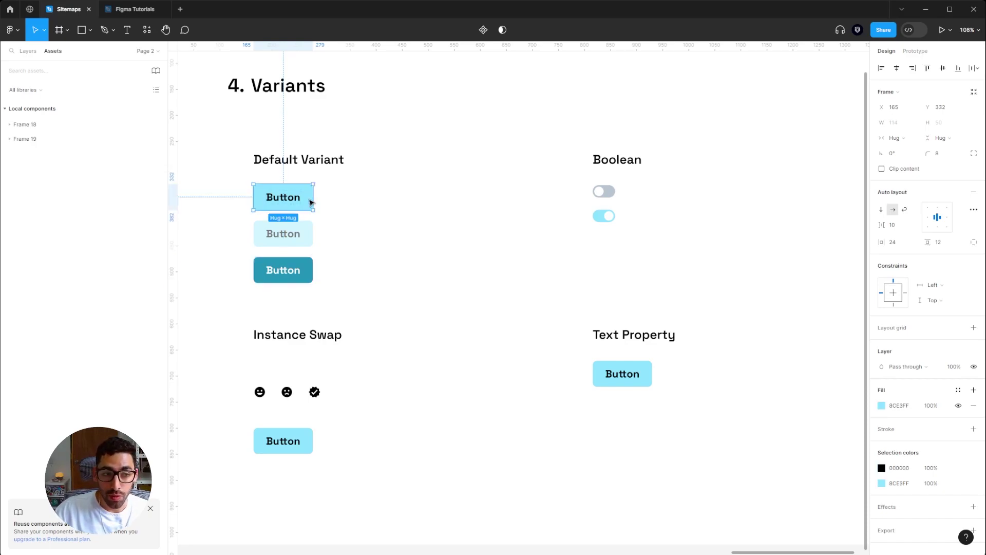
click(483, 31)
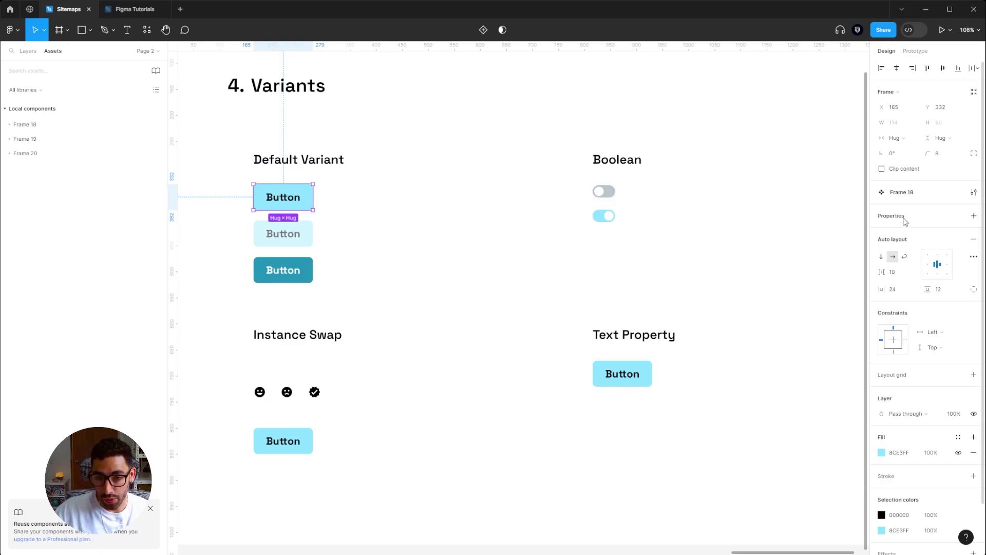
click(973, 216)
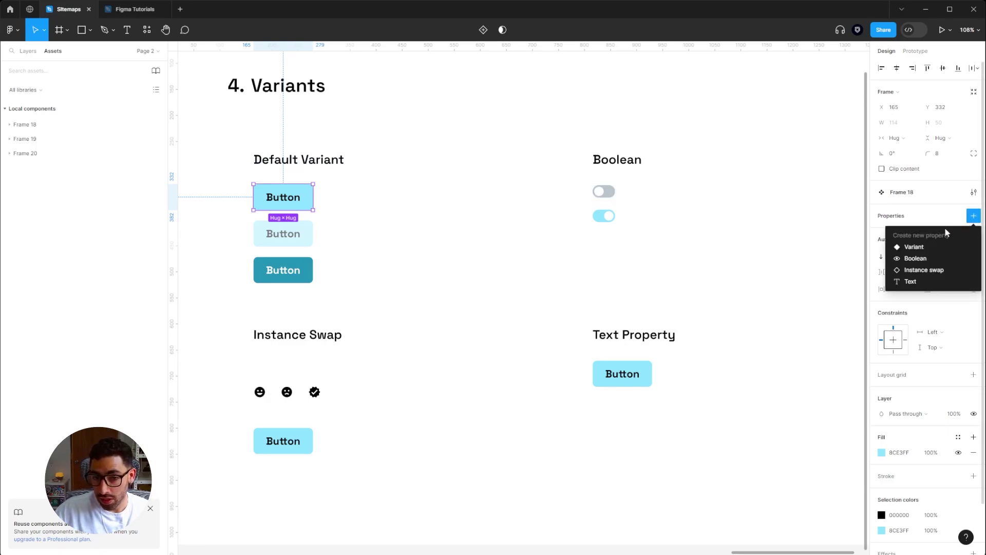
click(929, 248)
scroll(370, 223, up, 5)
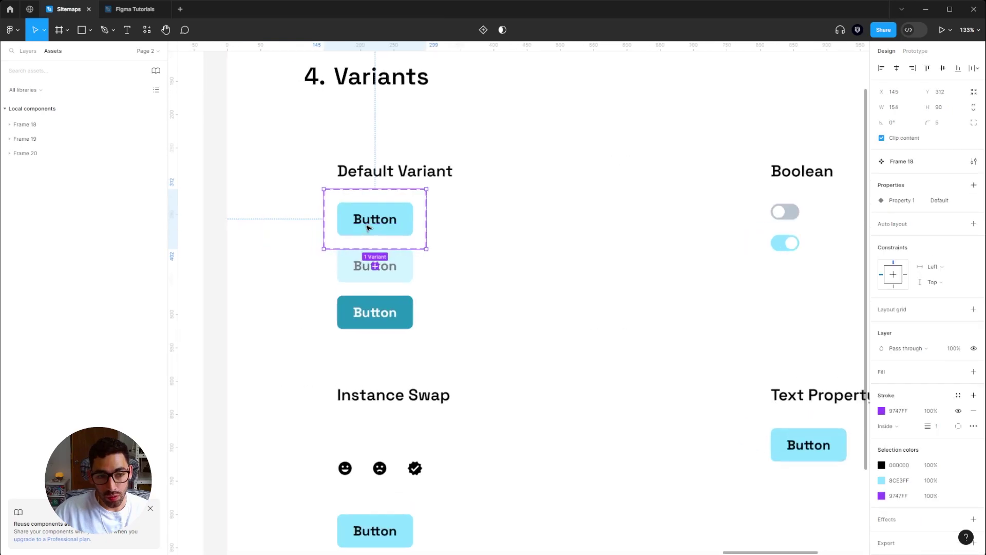
Try adding a second variant to the light blue Button component, and undo the variant and component creation.
click(413, 213)
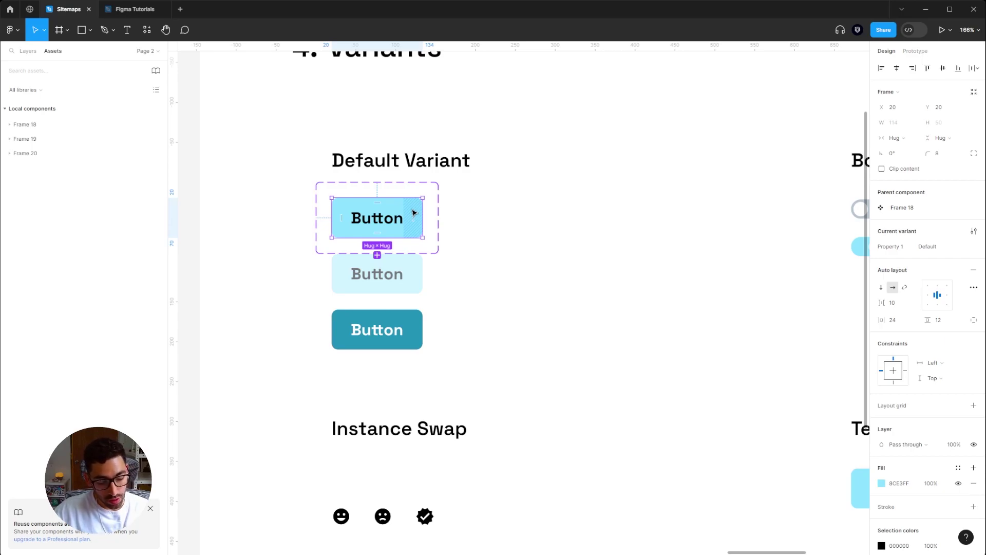
click(377, 255)
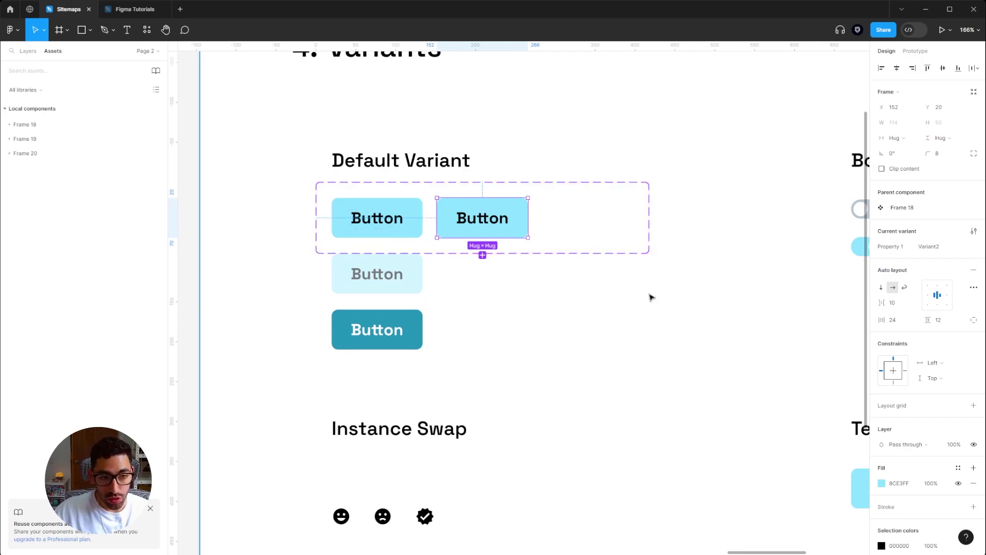
key(ctrl+z)
key(ctrl+z)
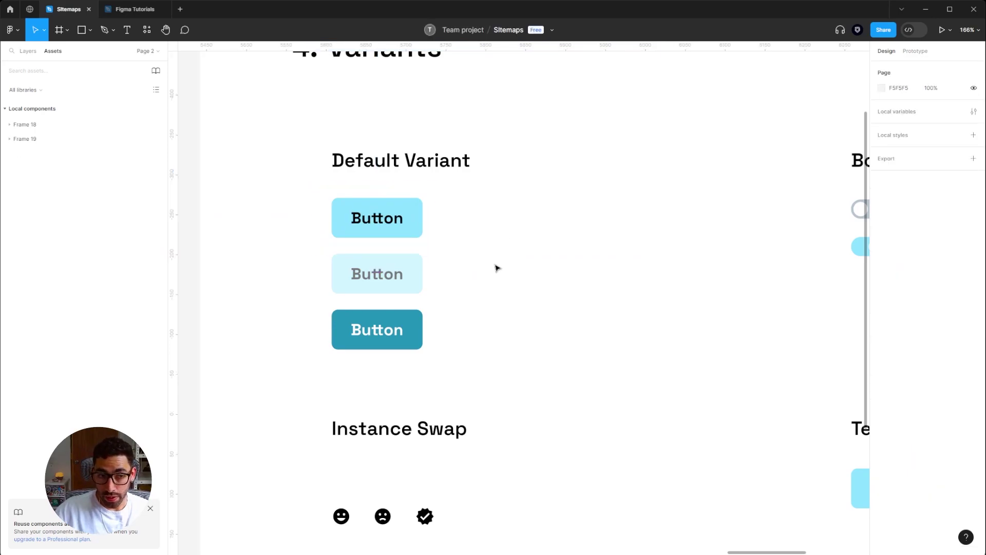
click(412, 220)
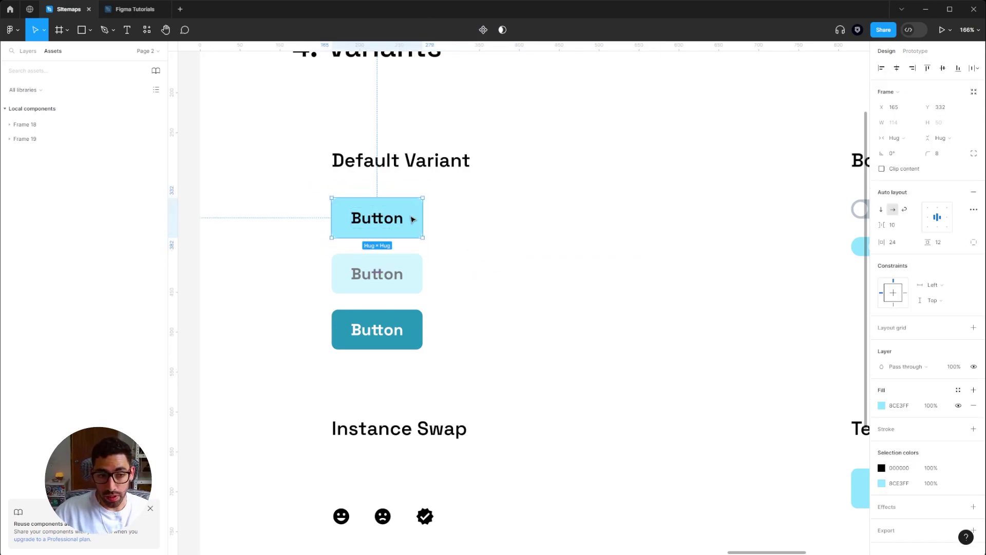
click(406, 263)
click(416, 319)
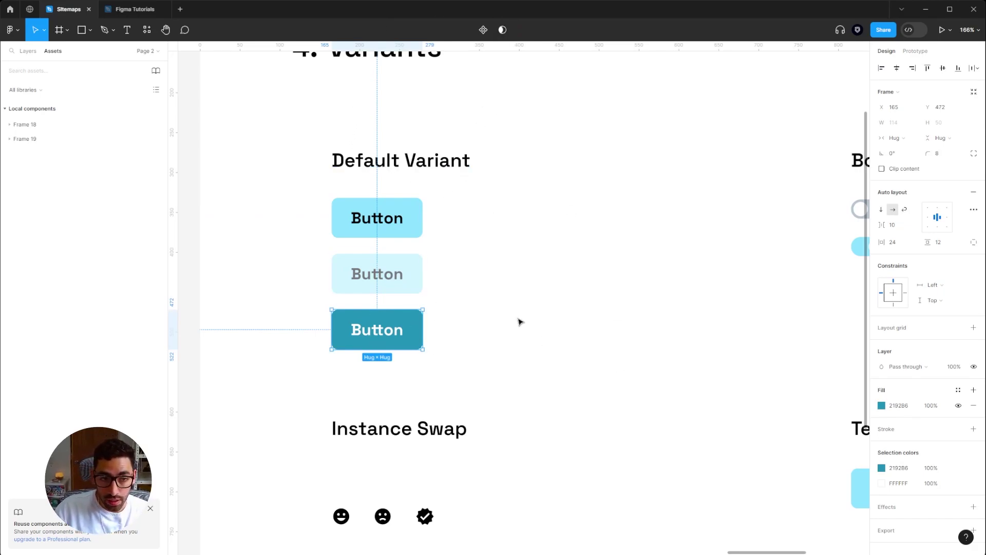
Create multiple components from the three Buttons under Default Variant and combine them as variants.
click(496, 342)
drag(482, 379, 306, 184)
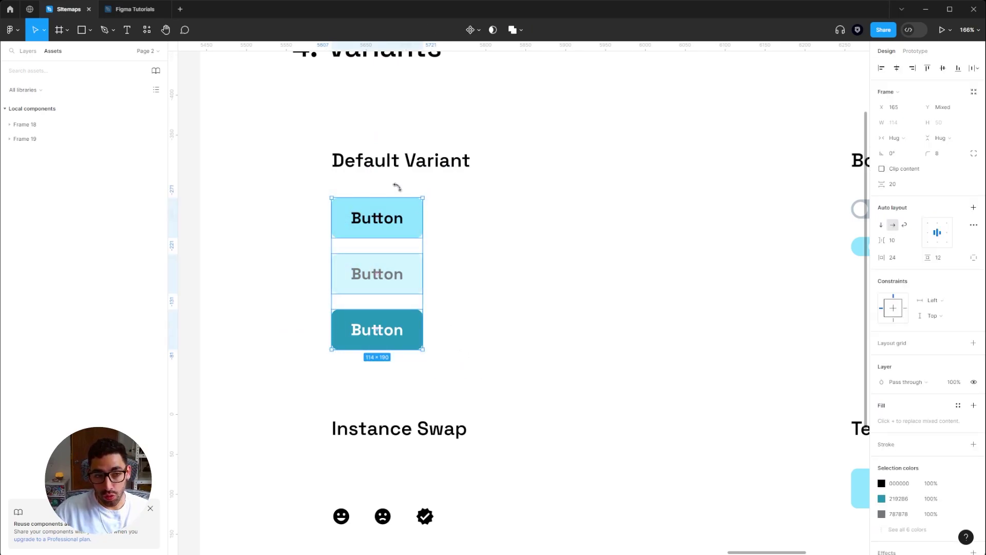
click(479, 31)
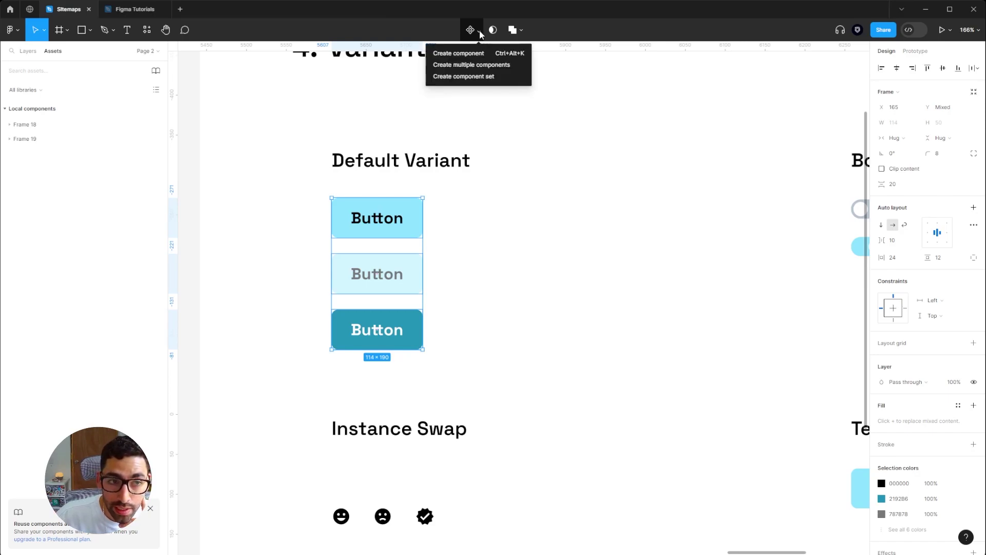
click(487, 68)
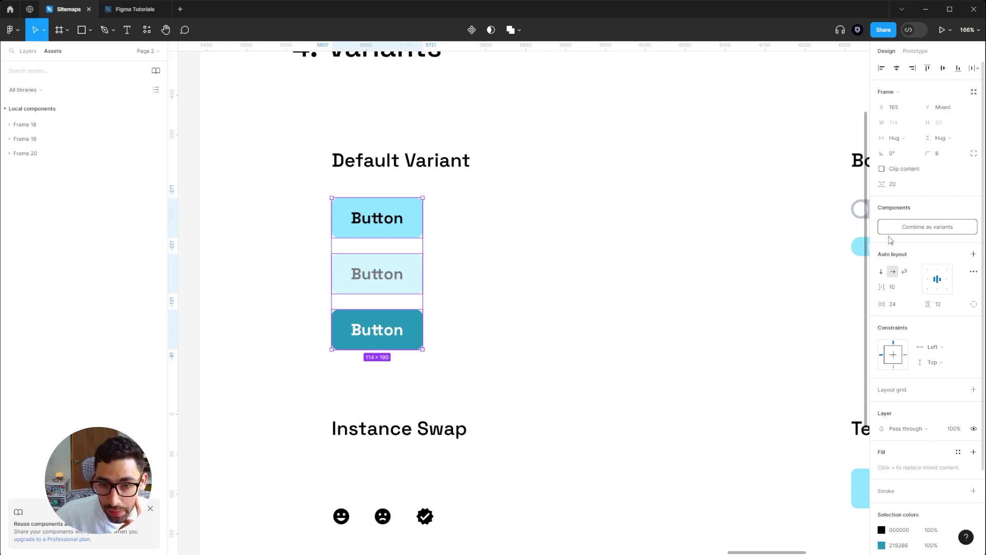
click(942, 232)
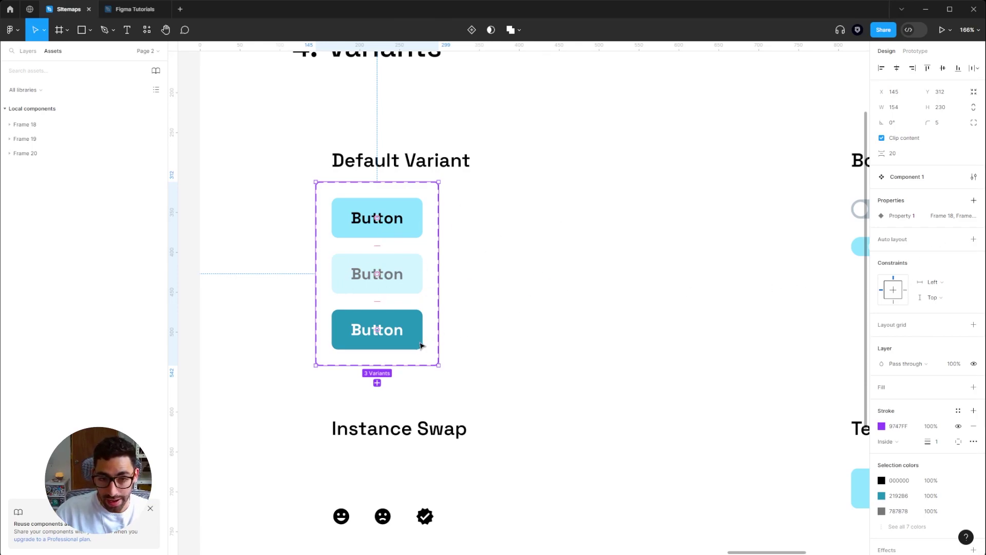
Rename the component set's variant property to State.
double_click(898, 216)
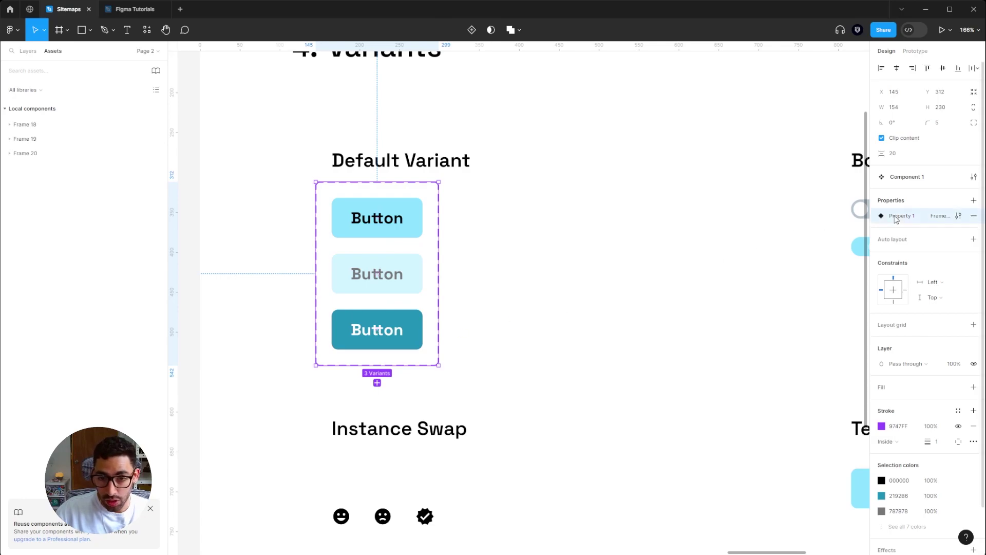
text(Sta)
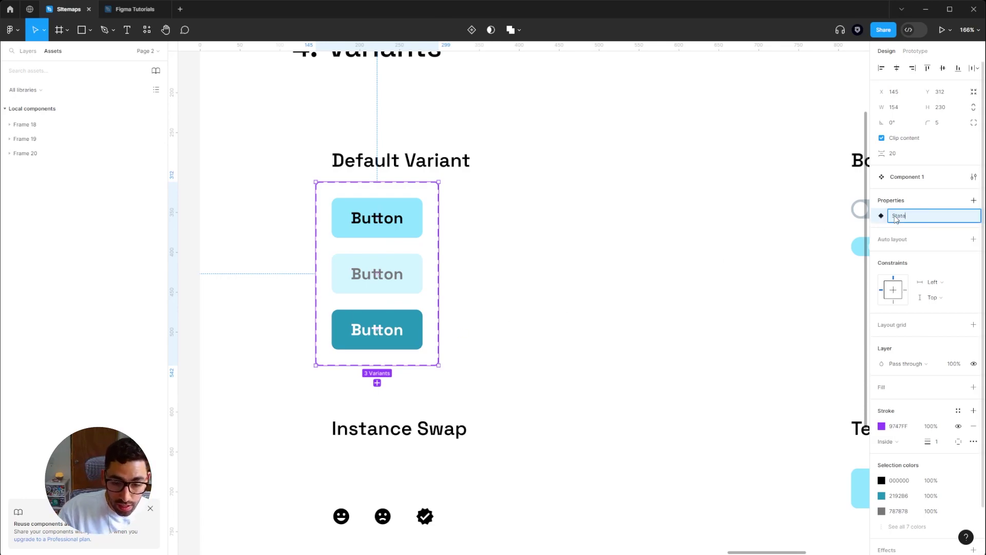
text(te)
key(Return)
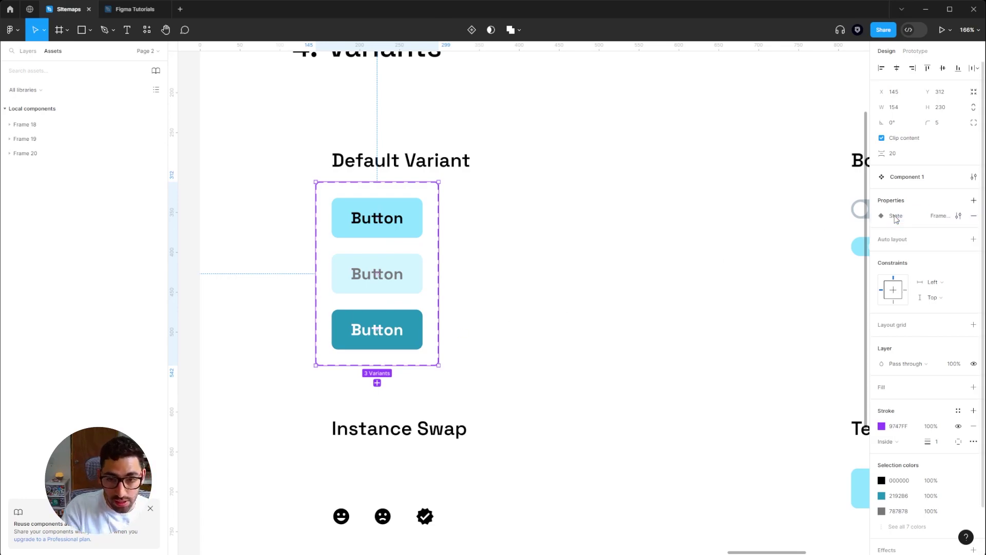
Set the light blue Button variant's State value to Default.
click(407, 225)
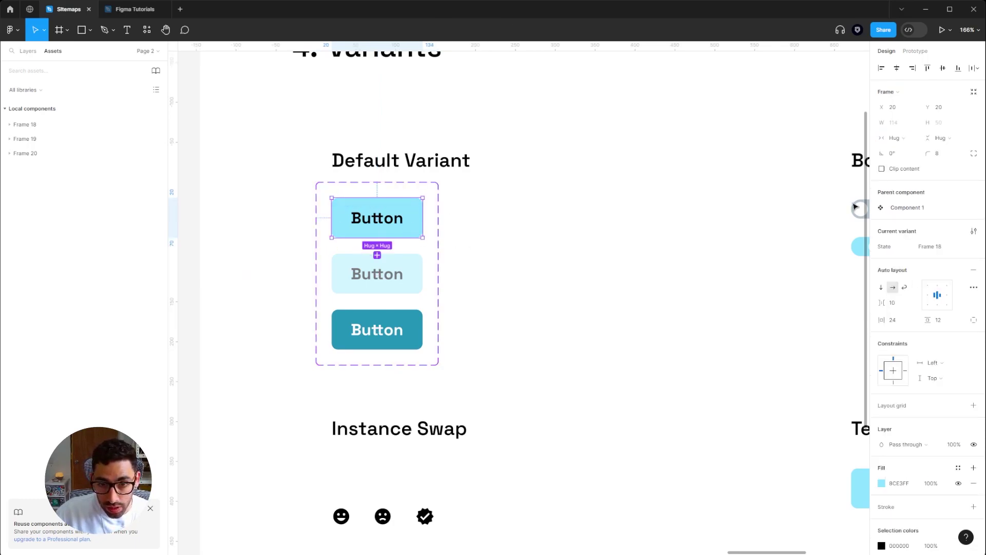
click(937, 248)
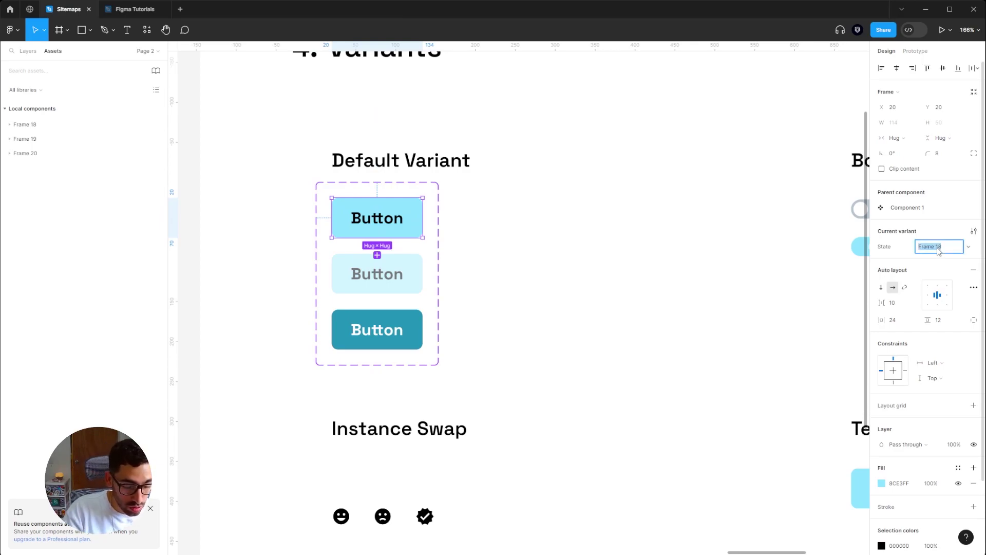
text(Default)
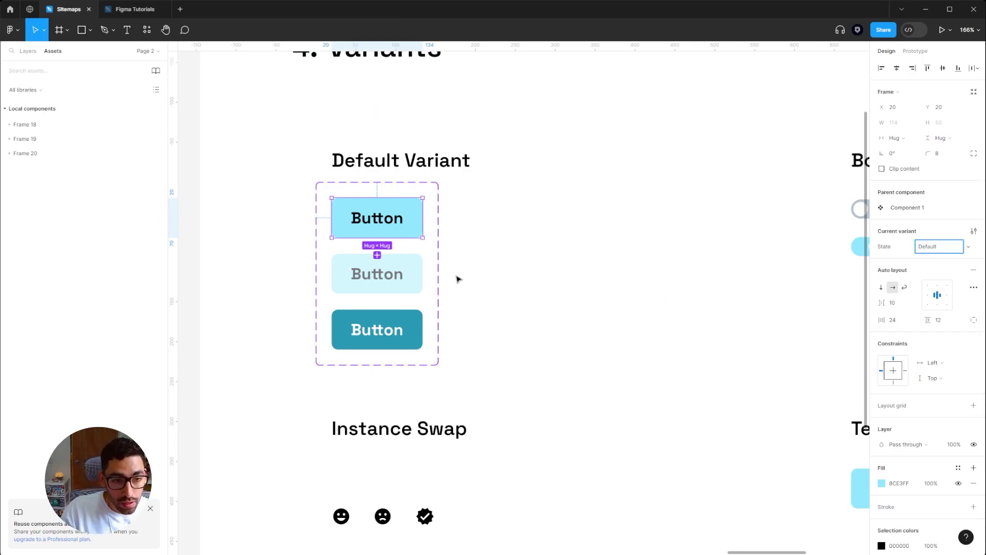
Set the State value of the pale Button variant with grey text to Disabled.
click(416, 271)
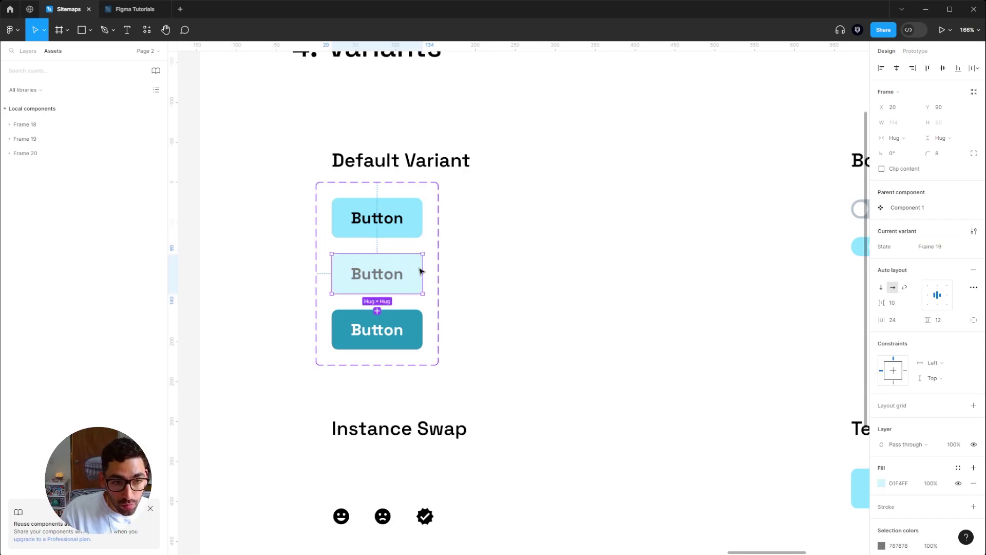
click(932, 248)
text(Disa)
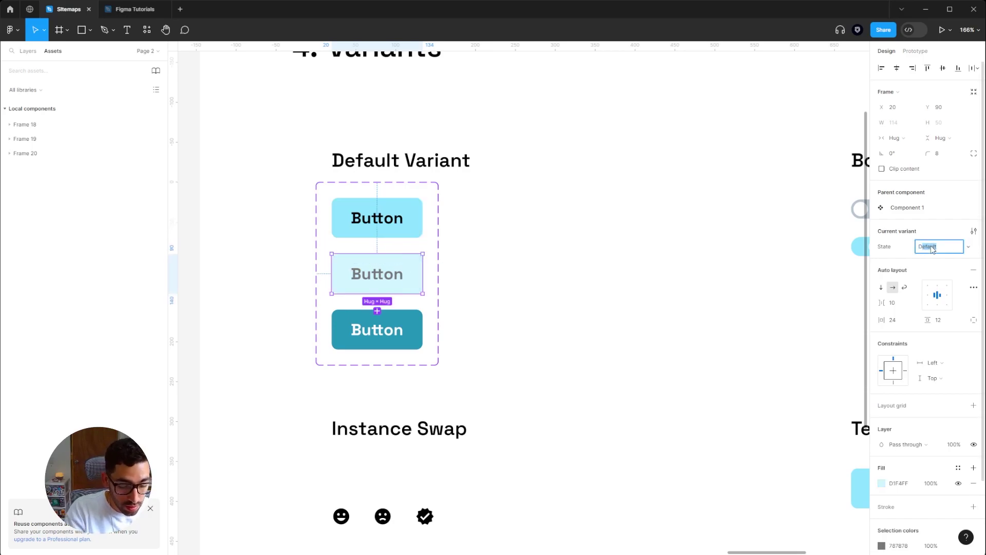
text(bled)
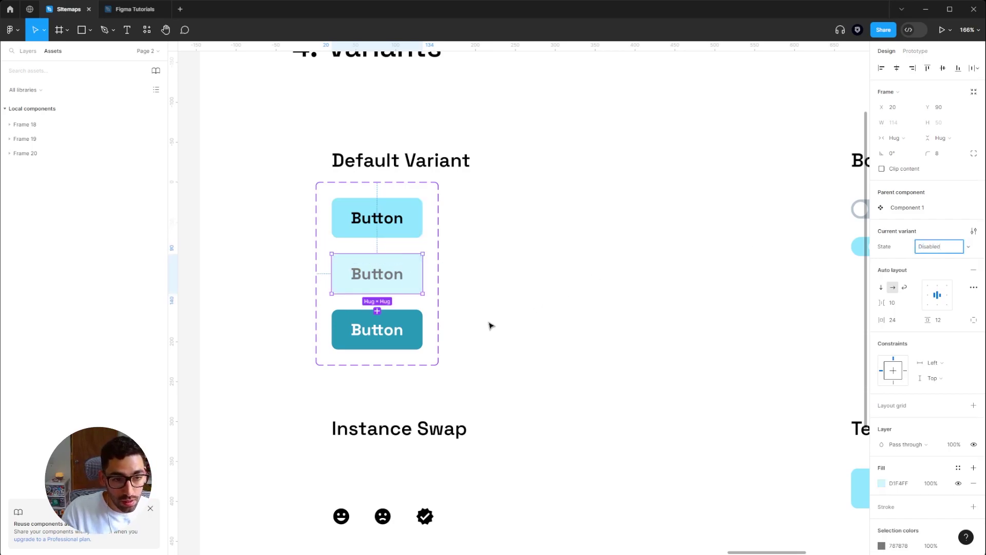
Set the State value of the dark teal Button variant to Active.
click(409, 327)
click(953, 249)
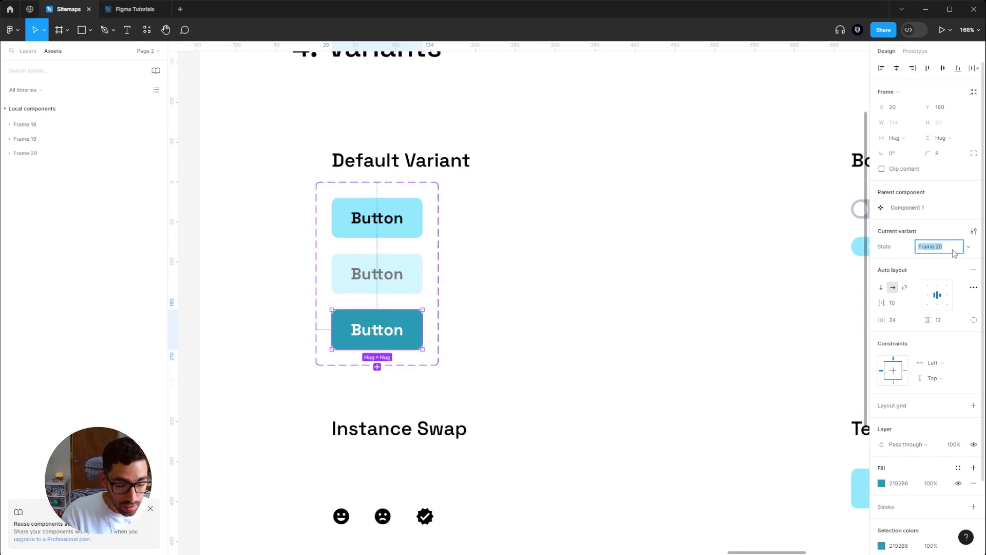
text(Act)
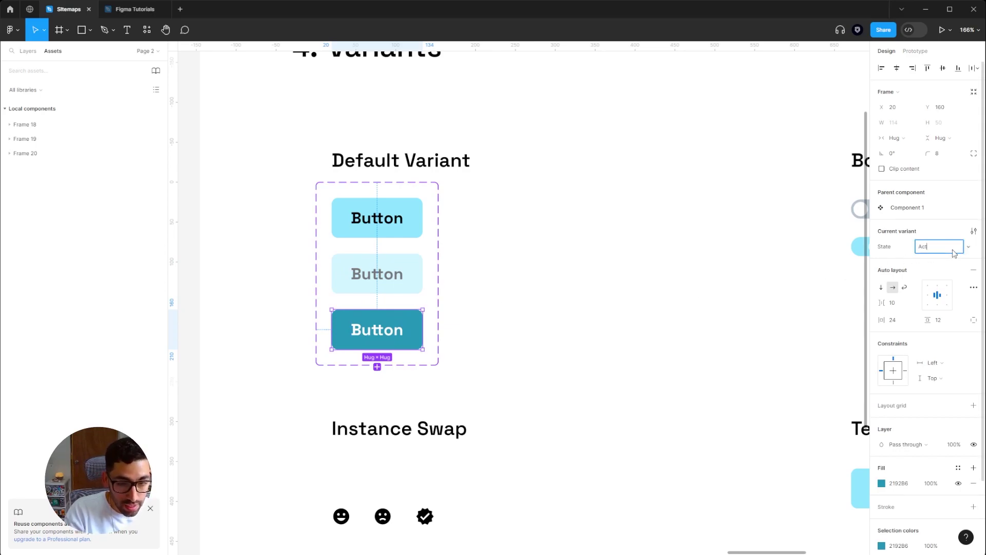
text(ive)
click(663, 303)
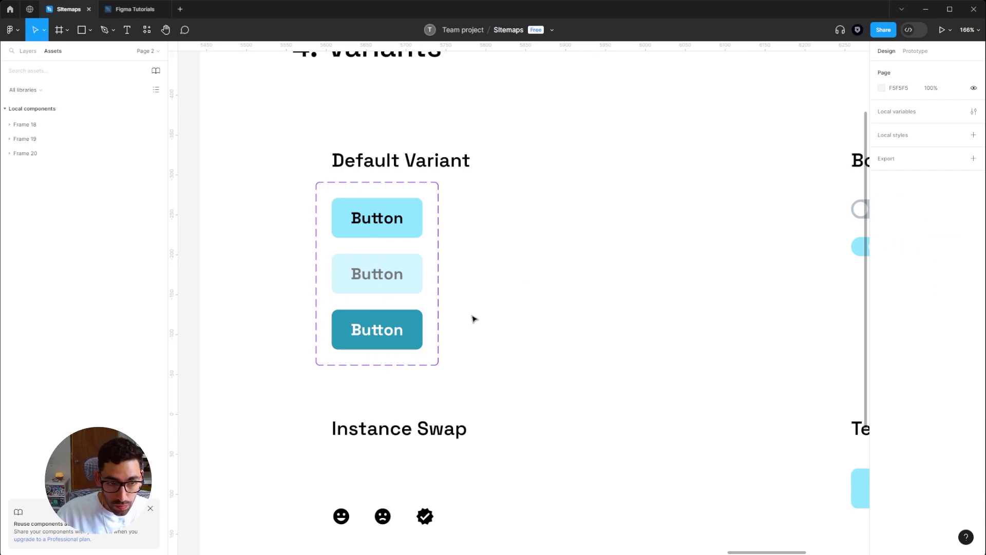
Place an instance of the Active Button beside the component set and switch its State to Disabled, then Default.
click(419, 323)
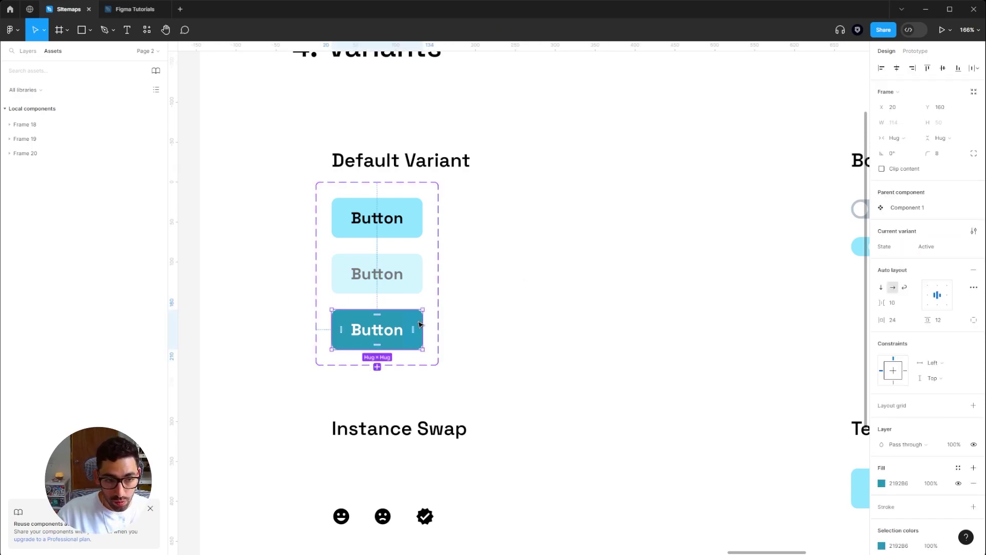
drag(414, 320, 558, 323)
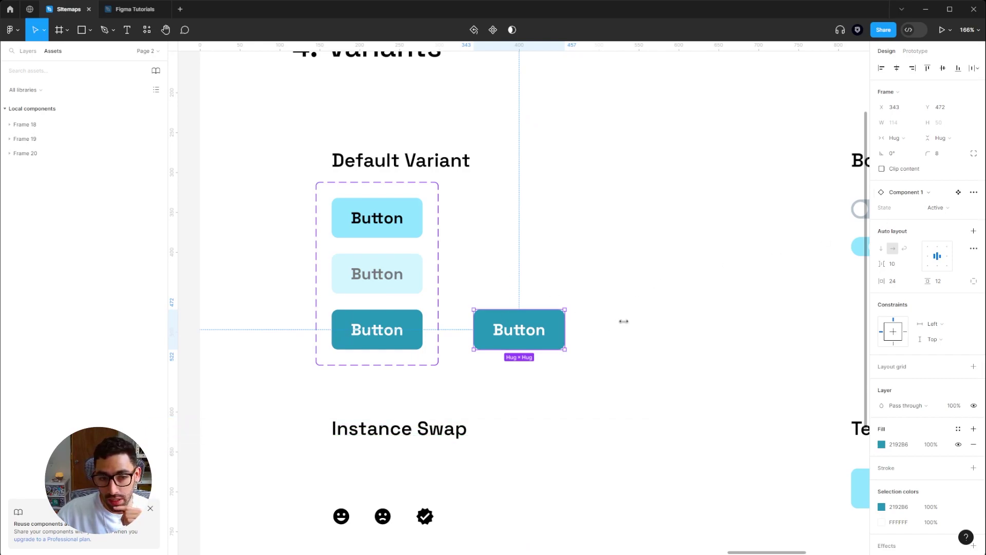
click(954, 210)
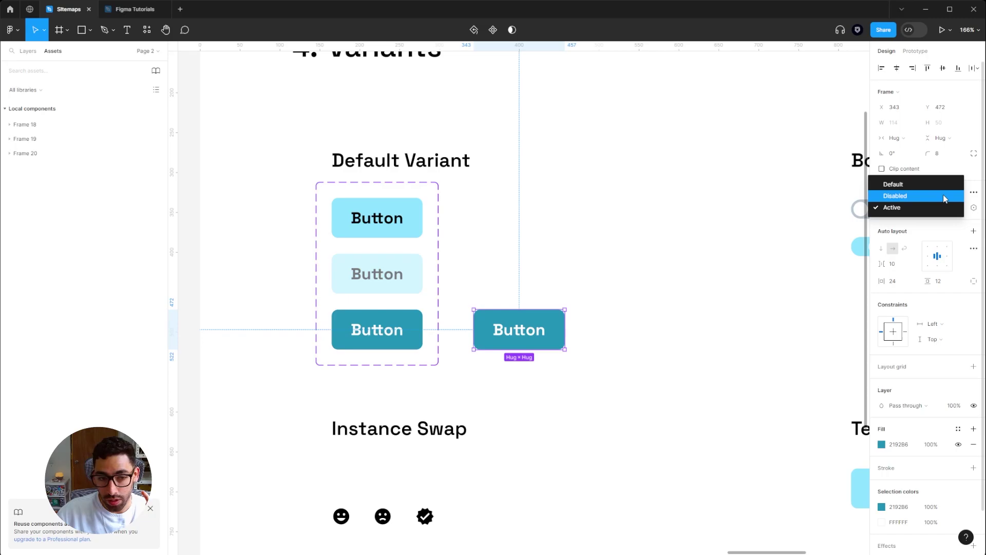
click(946, 196)
click(949, 207)
click(925, 198)
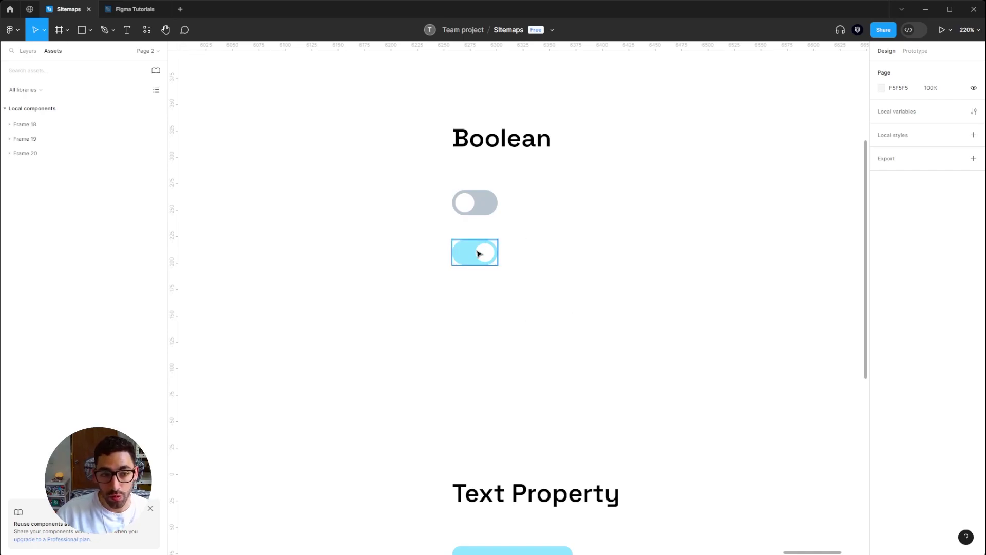
Create multiple components from the two toggles under Boolean and combine them as variants.
drag(533, 169, 437, 304)
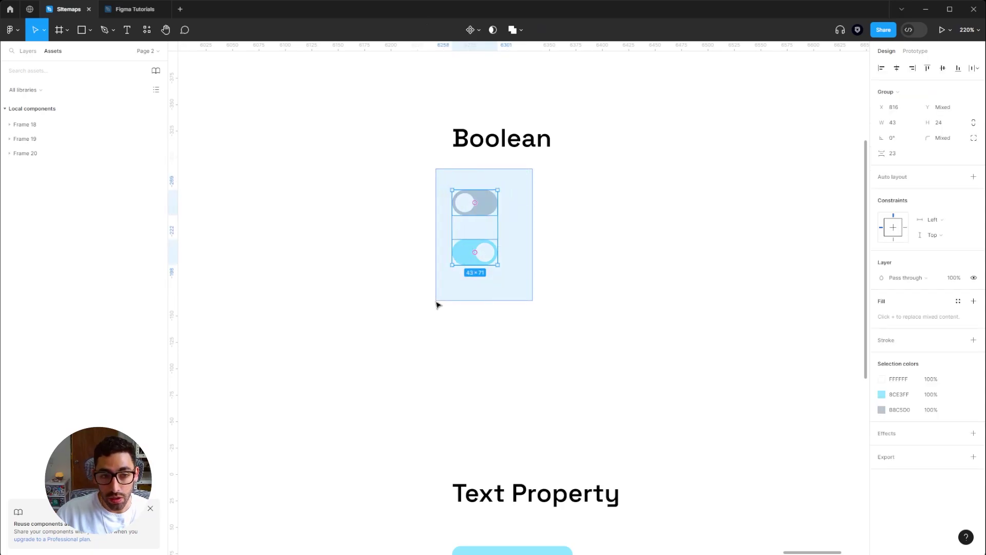
click(478, 30)
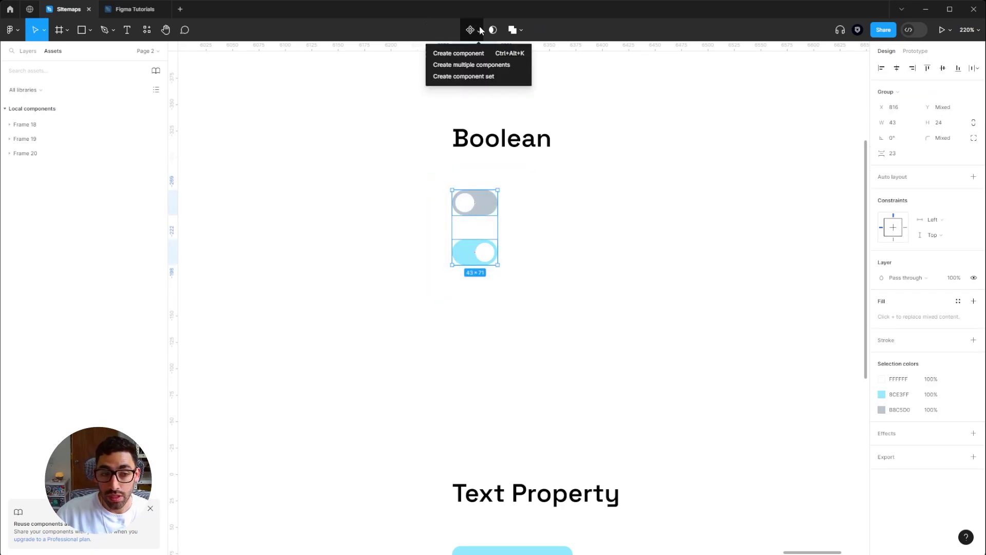
click(479, 67)
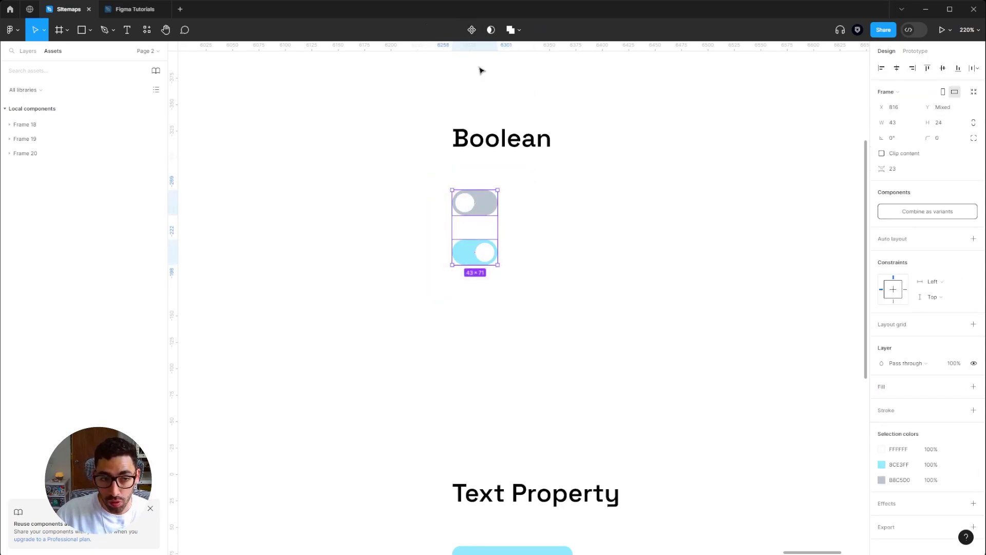
click(907, 212)
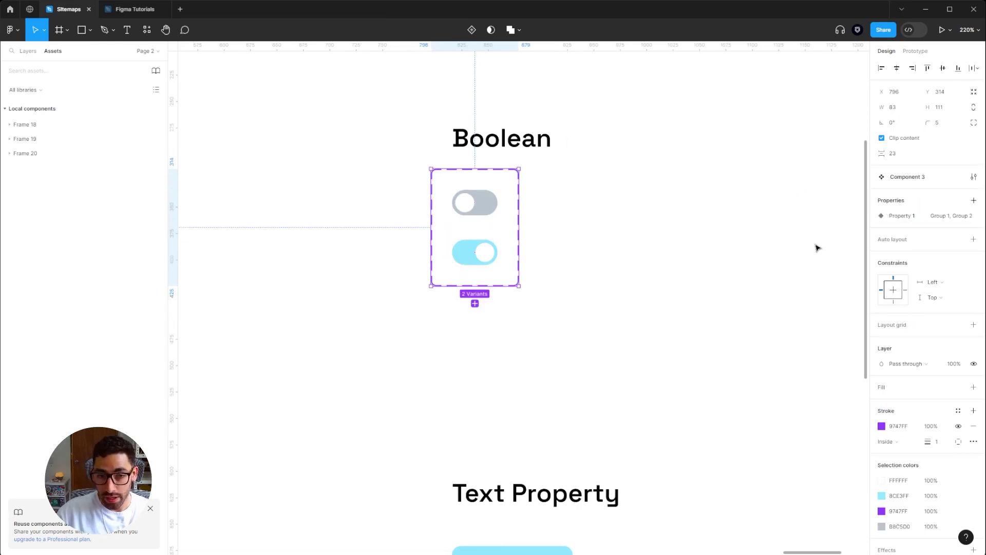
Rename the toggle component set's variant property to On.
double_click(909, 218)
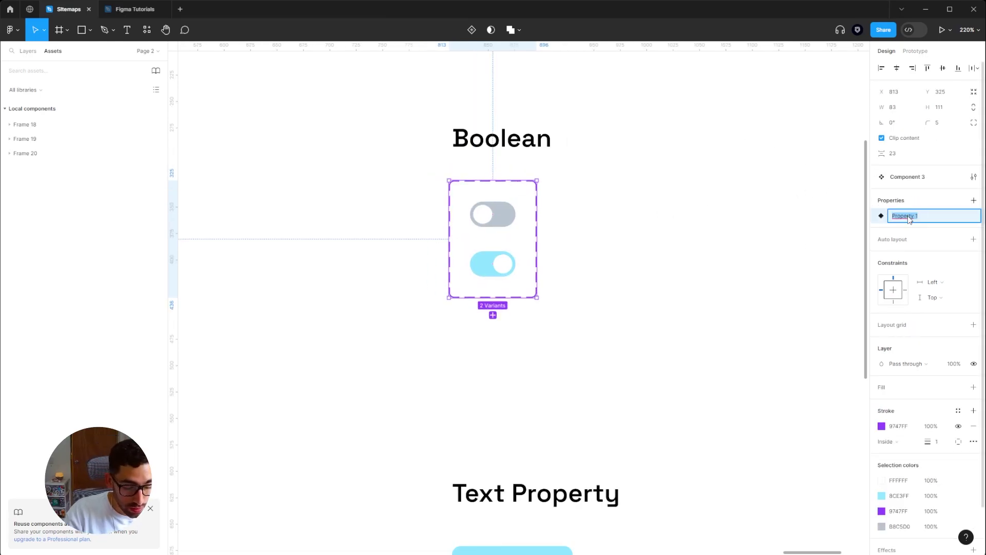
text(o)
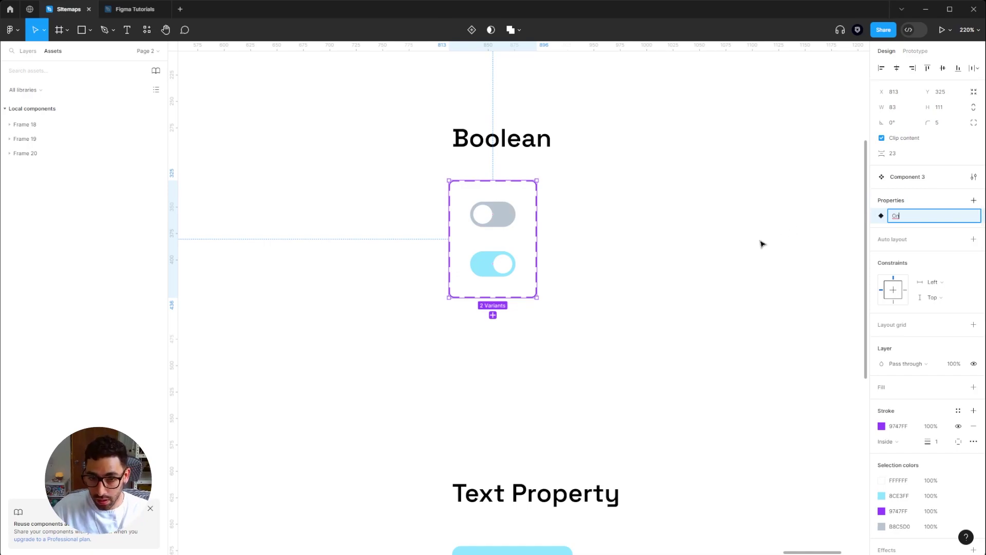
click(565, 205)
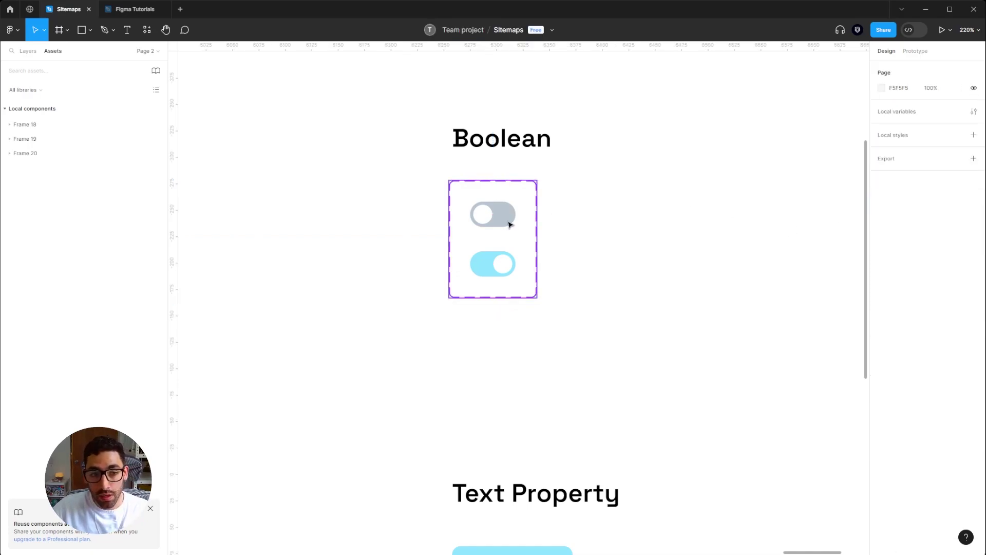
Set the On value of the grey toggle variant to False.
double_click(508, 220)
click(932, 232)
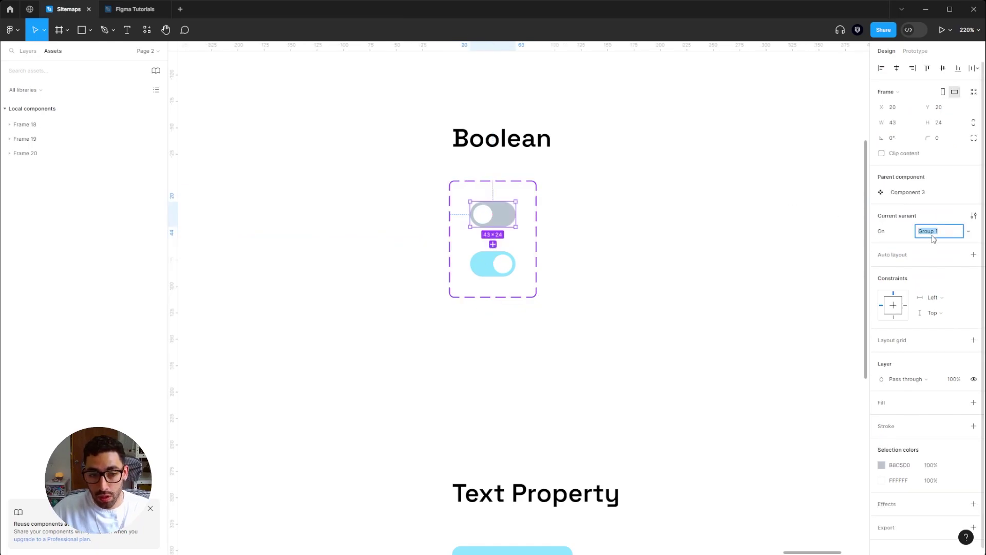
text(False)
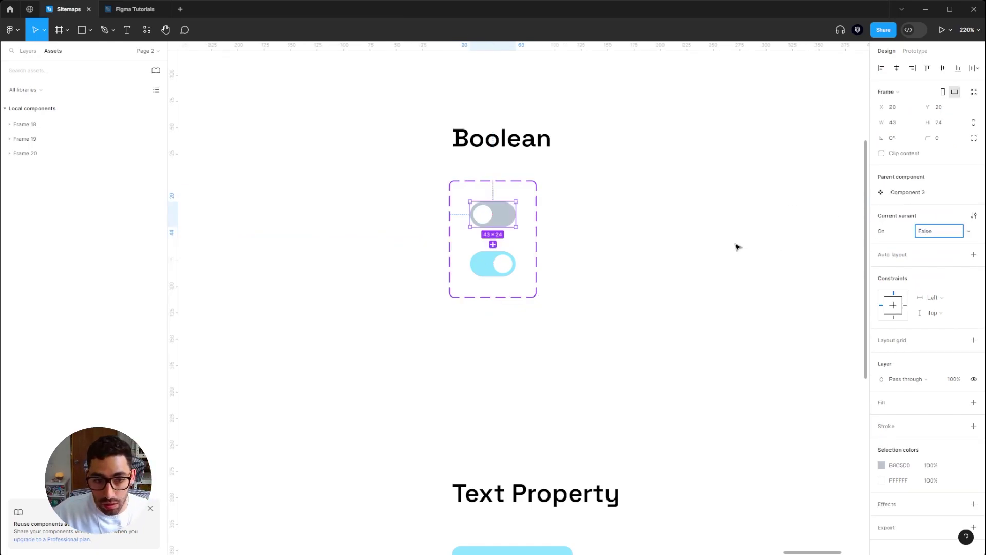
click(737, 246)
Set the On value of the light blue toggle variant to True.
double_click(514, 272)
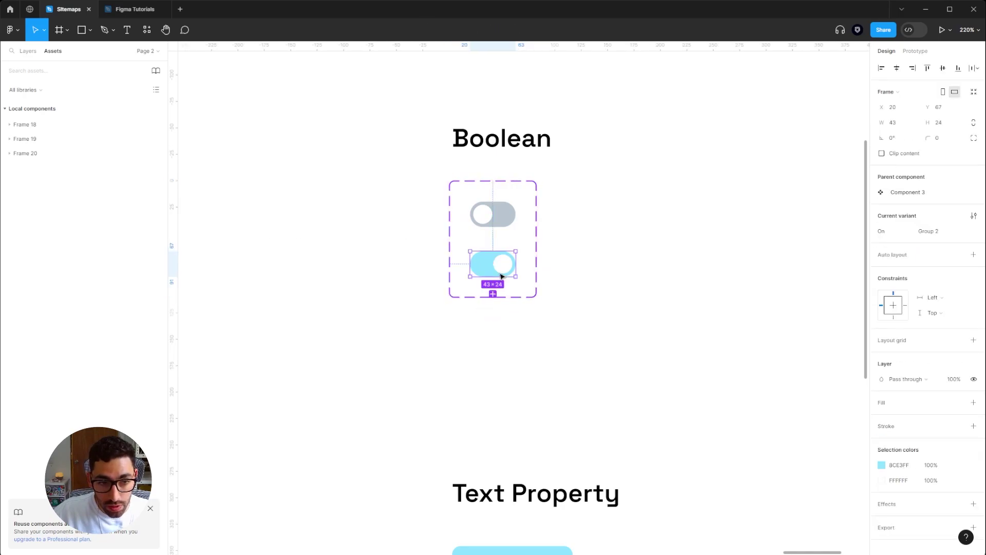
click(949, 235)
text(Tr)
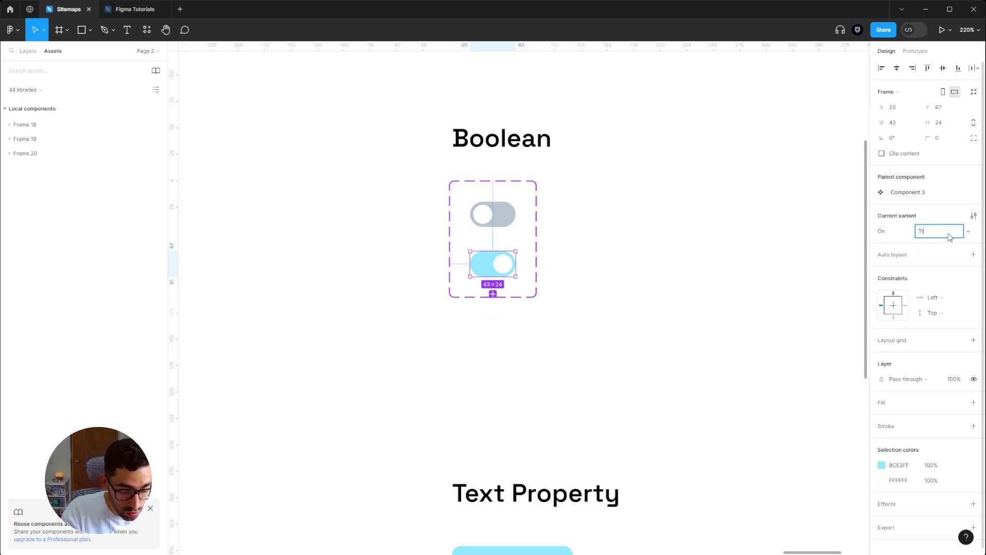
text(ue)
click(651, 194)
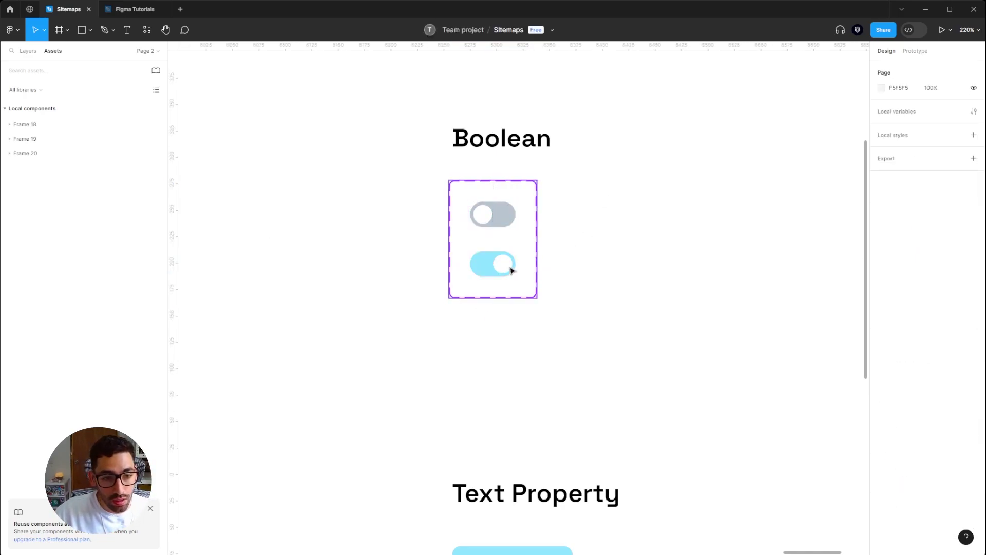
Place an instance of the light blue toggle beside its component set and switch its On property off and on repeatedly.
click(496, 268)
drag(489, 267, 604, 271)
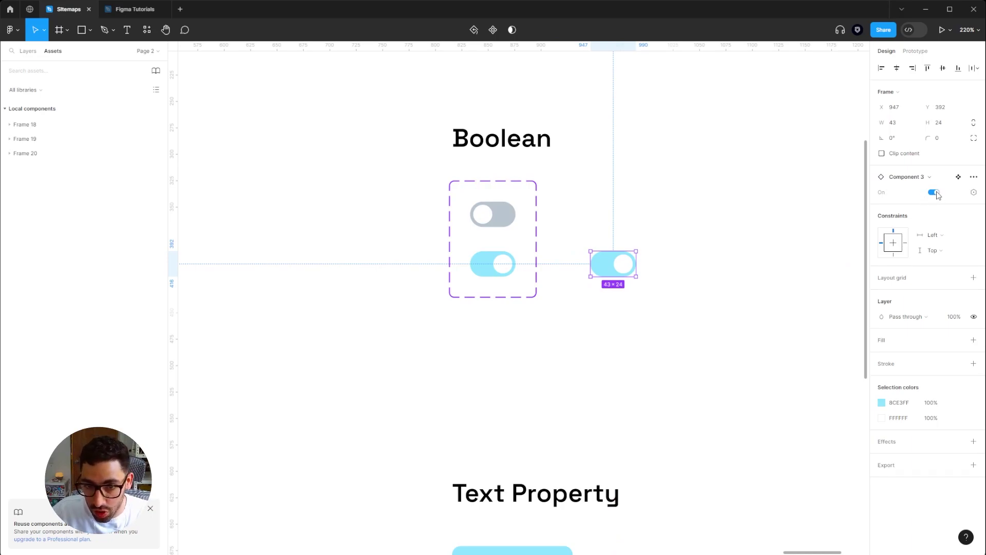
click(933, 193)
click(934, 192)
click(934, 193)
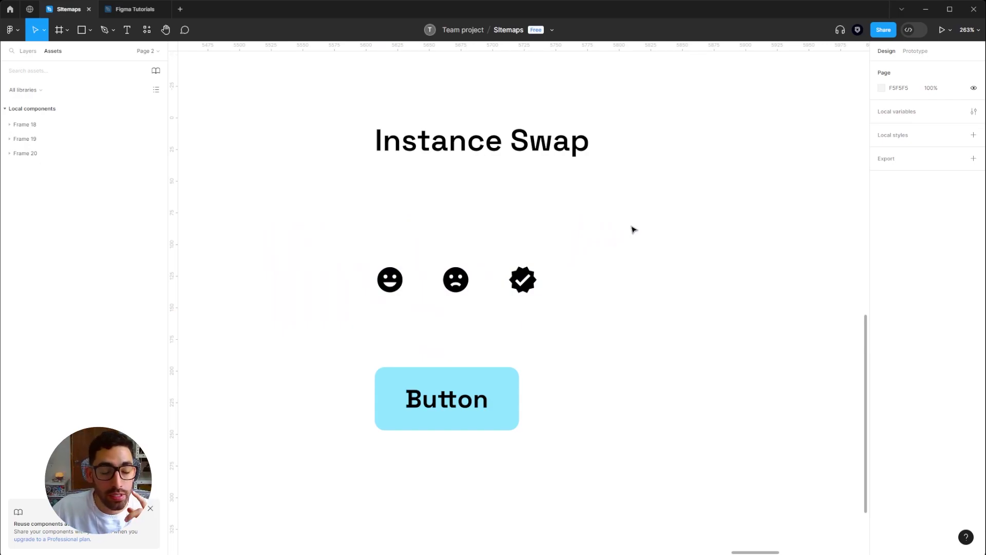
Turn the three Instance Swap icons into components combined as variants, and move the set closer to the heading.
drag(656, 217, 355, 320)
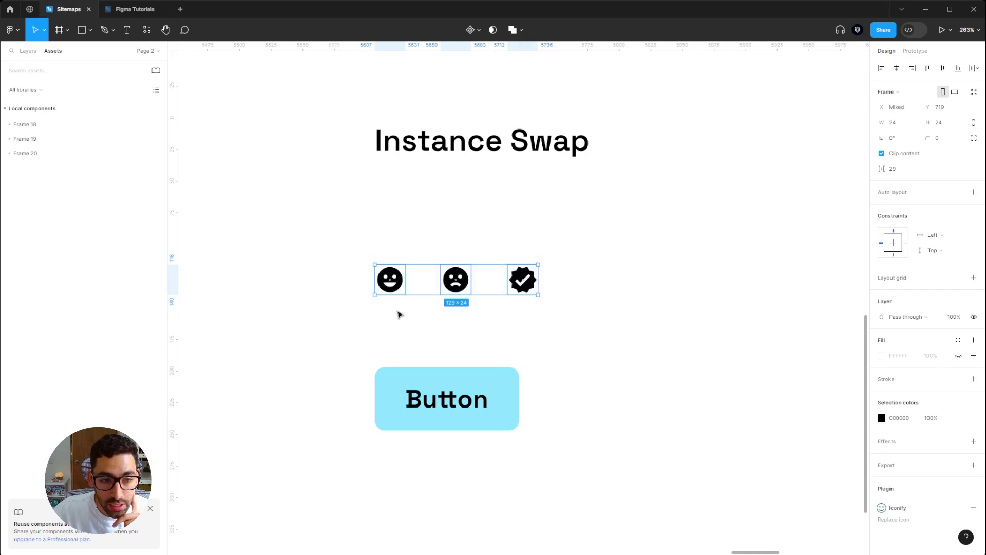
click(479, 32)
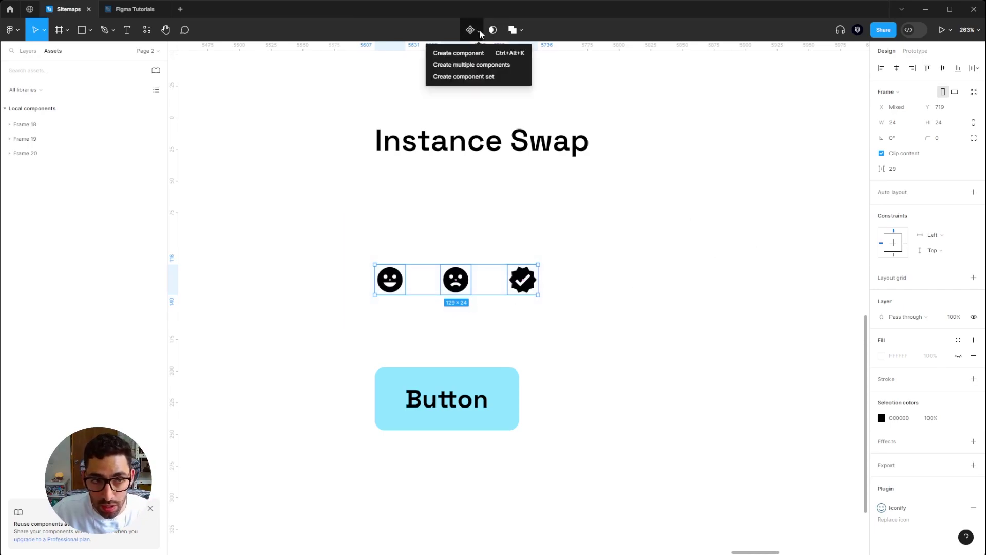
click(471, 65)
click(950, 213)
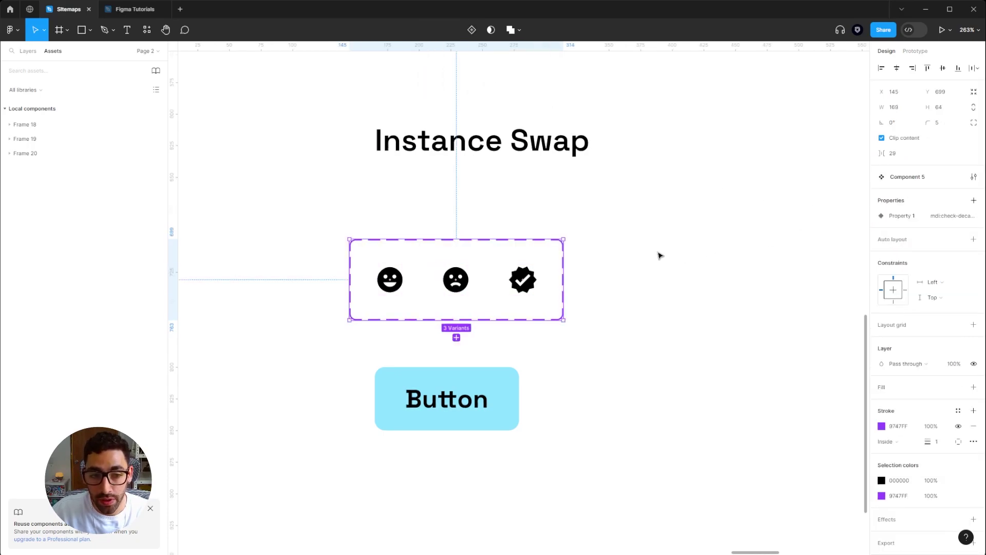
drag(473, 283, 494, 256)
click(640, 335)
Insert an instance of the smiling face icon before the text of the Button under Instance Swap.
click(417, 252)
double_click(417, 252)
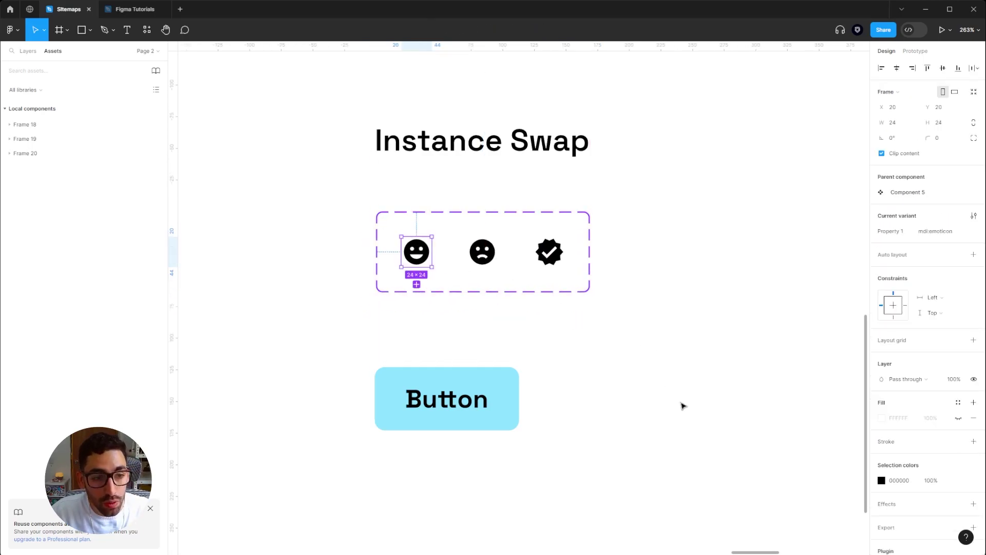
click(424, 413)
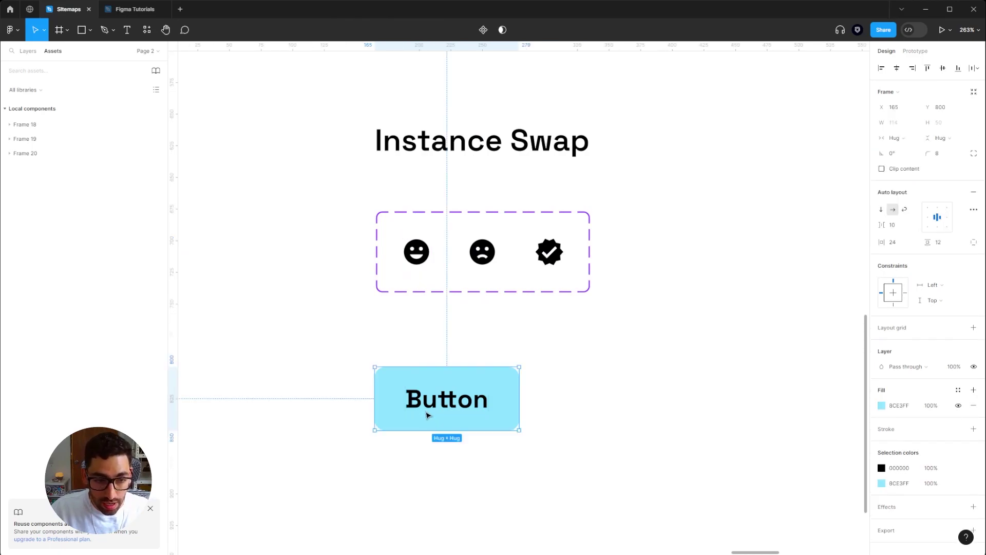
key(ctrl+v)
key(Left)
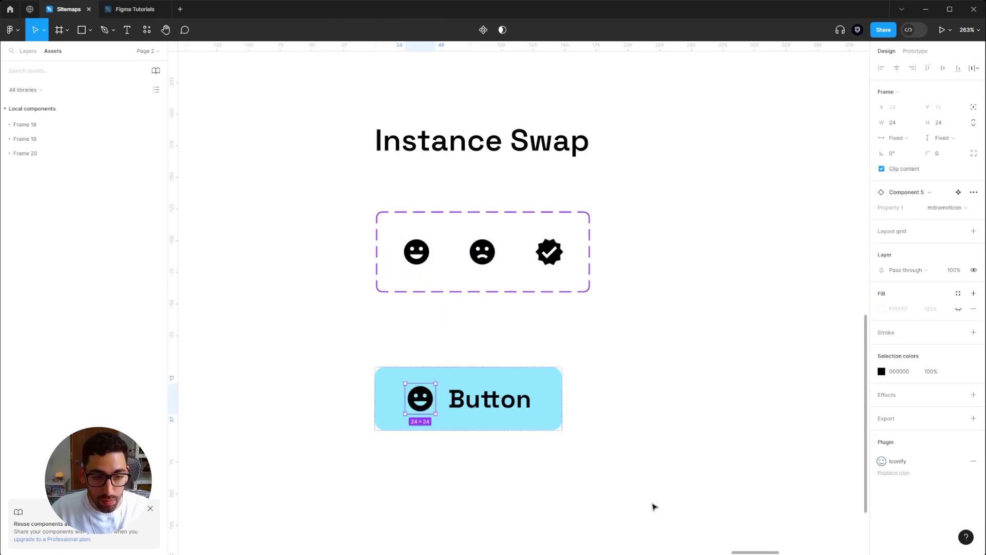
click(692, 429)
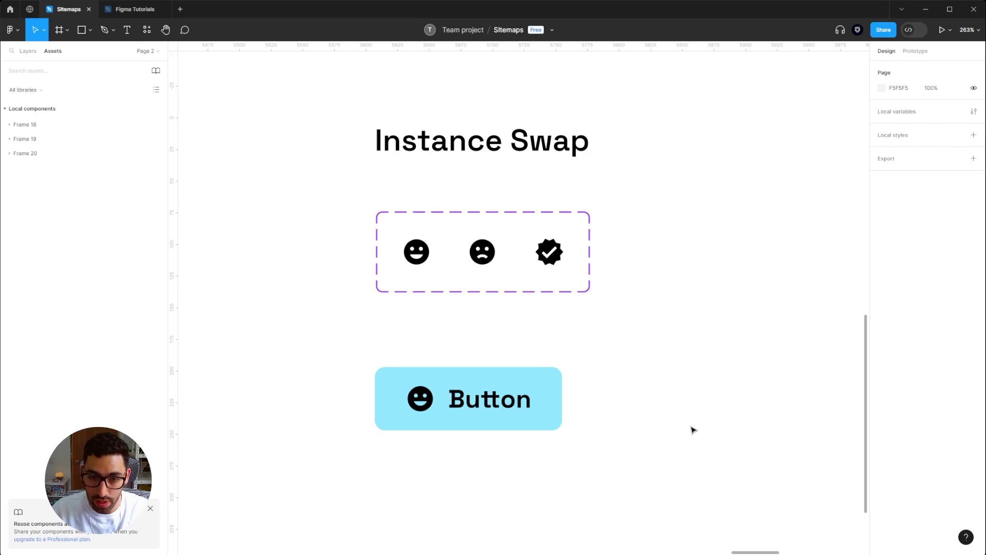
Make the Button with the icon a component and create an instance swap property named Icon for its smiley.
click(544, 380)
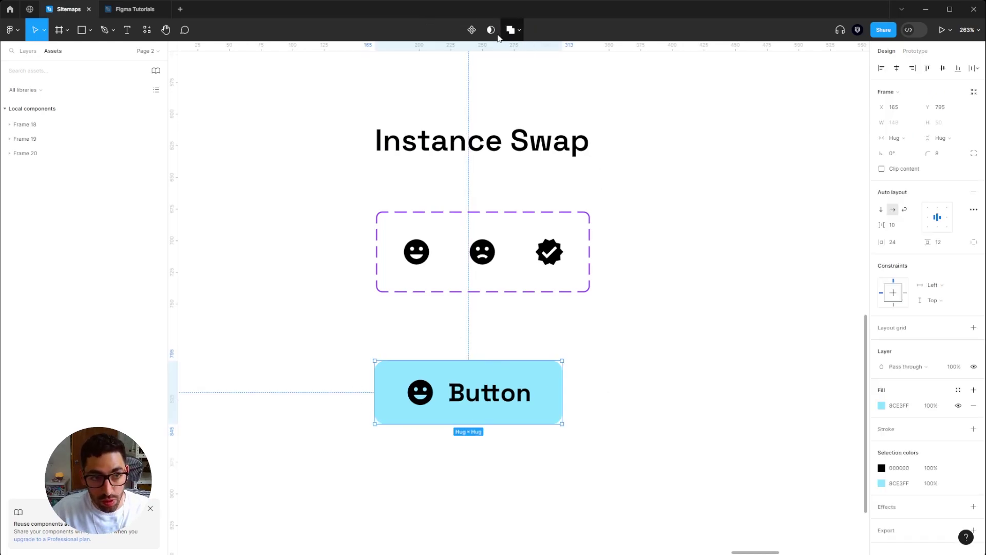
click(471, 30)
double_click(417, 394)
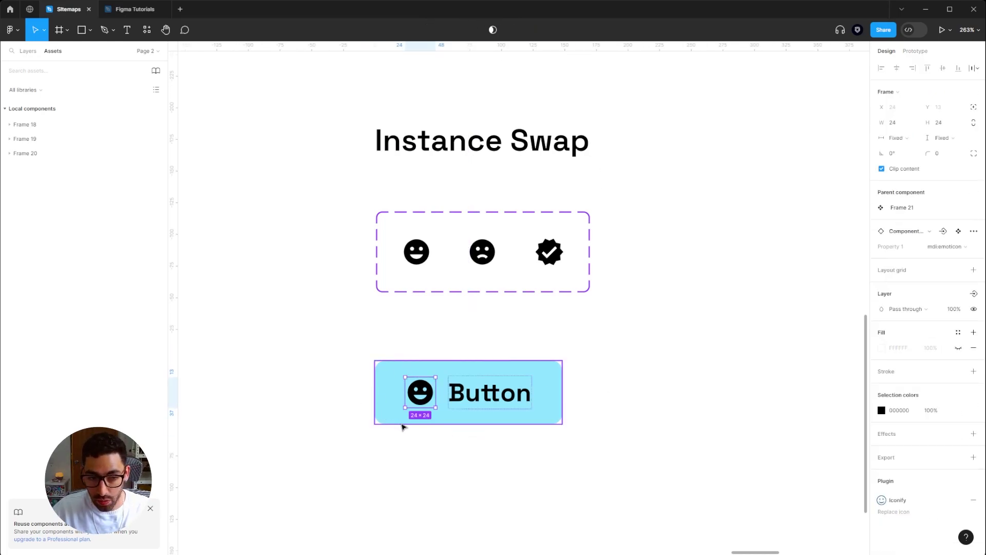
click(943, 231)
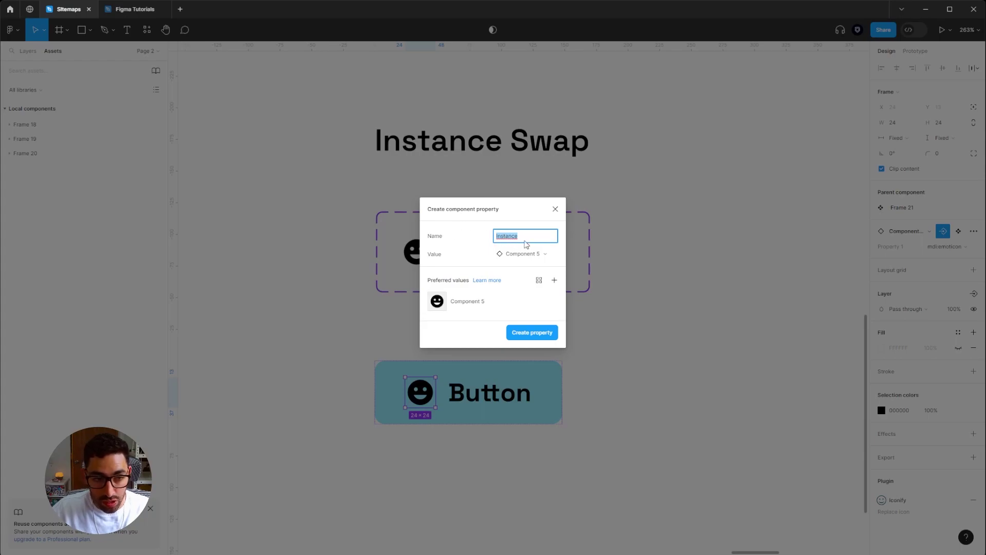
text(Icon)
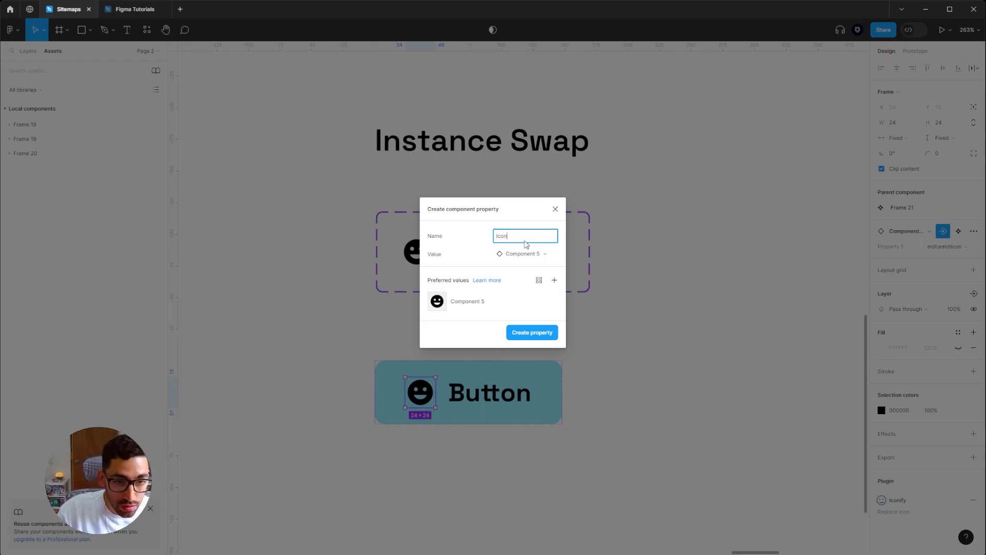
key(Return)
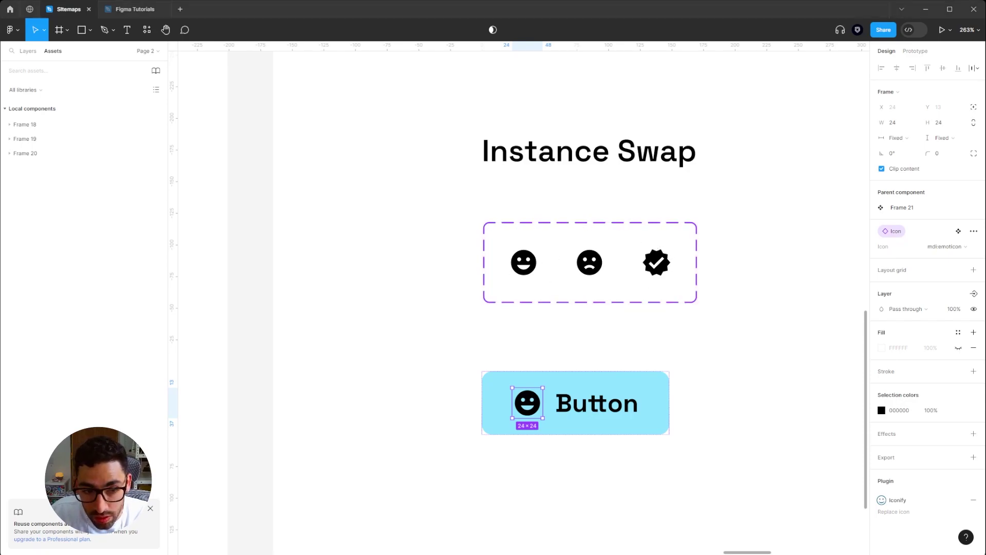
Swap the icon inside the Button component to mdi:check-decagram.
click(950, 246)
click(959, 237)
click(962, 249)
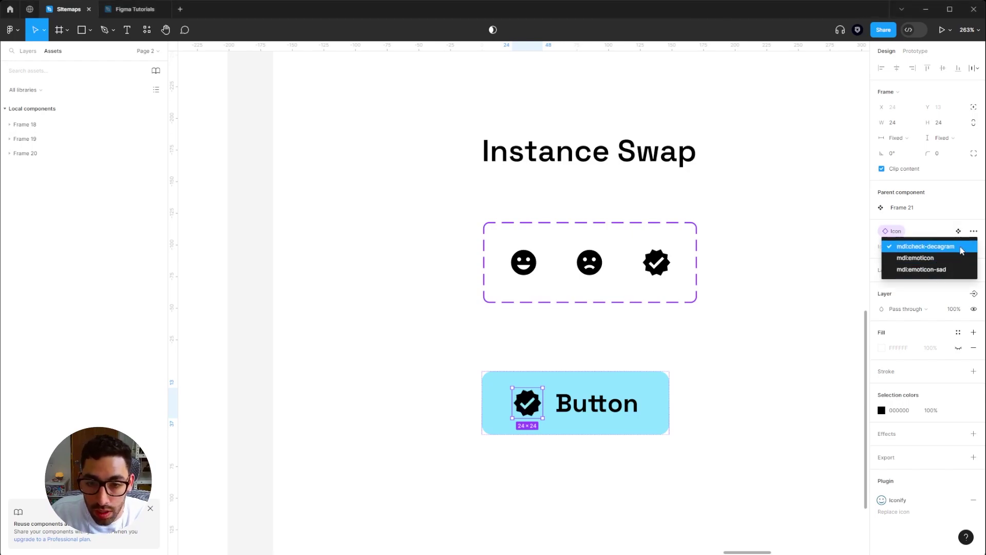
click(716, 386)
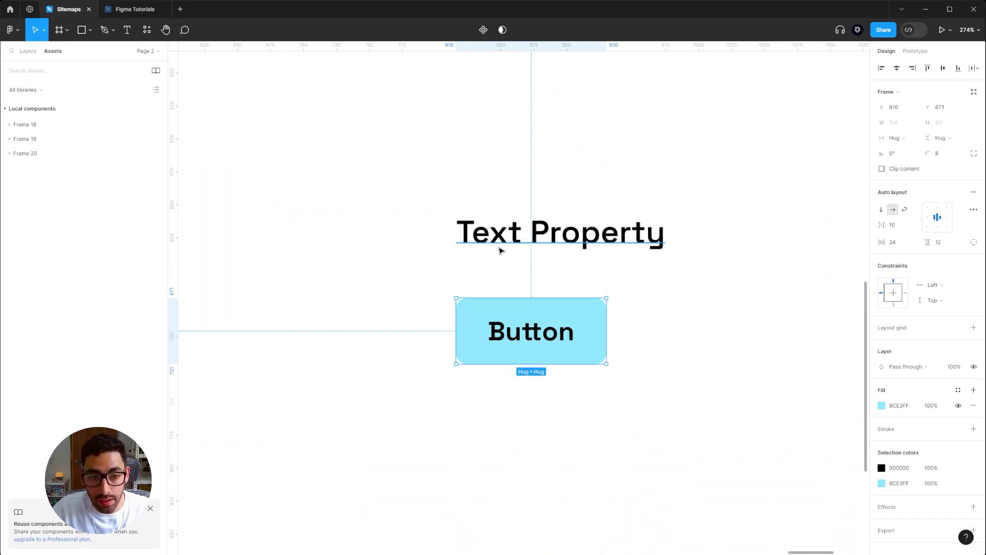
Make the Button under Text Property a component and create a text property named Text with the value Button for its label.
click(483, 30)
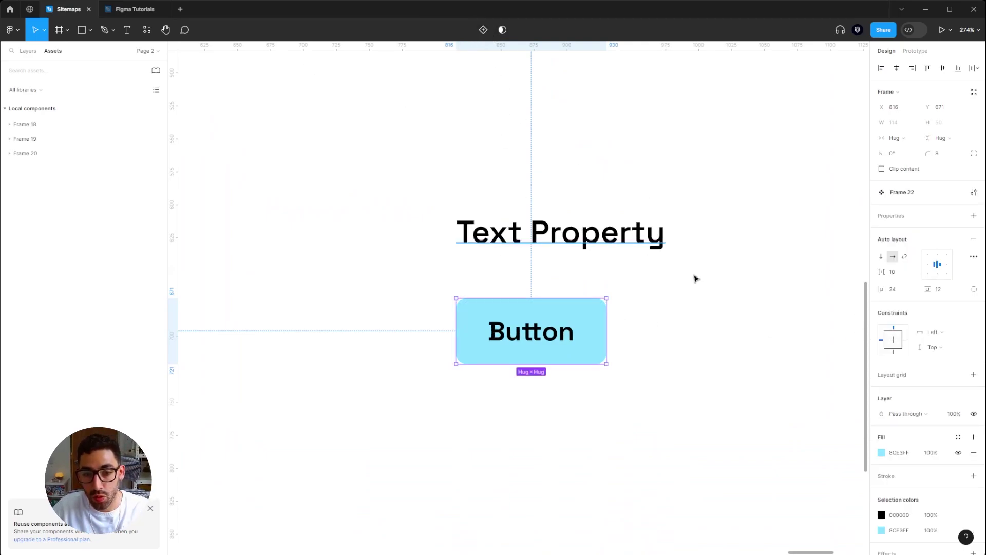
click(727, 296)
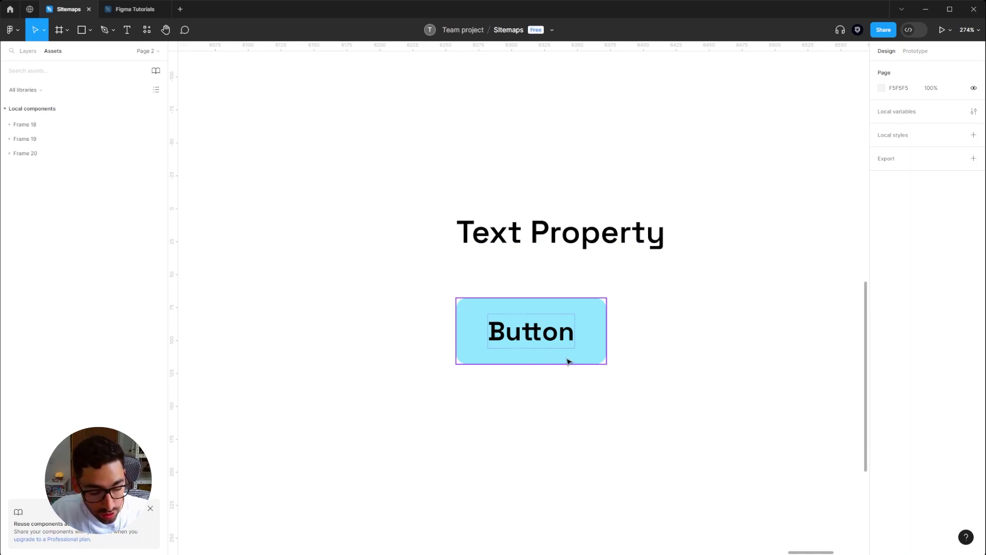
double_click(550, 333)
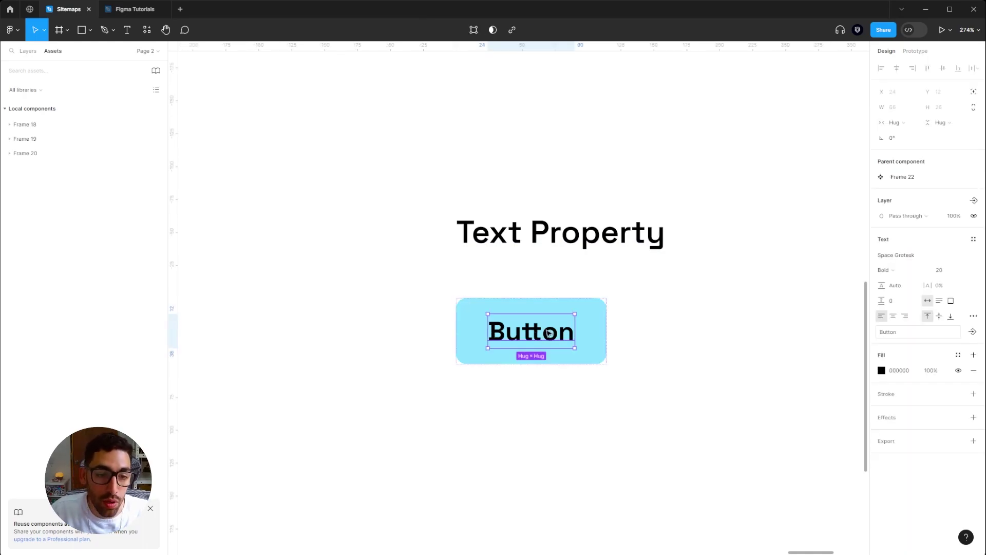
click(972, 332)
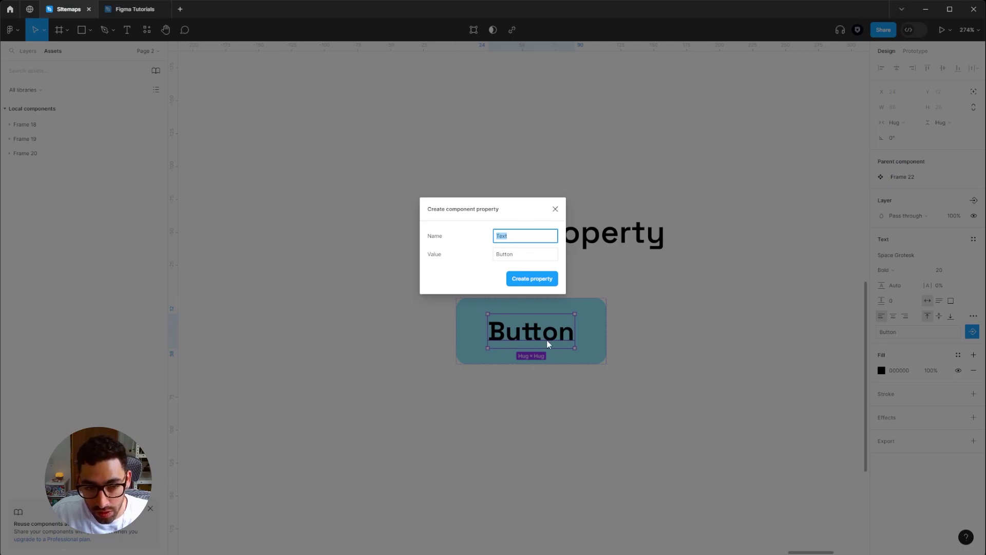
click(541, 279)
click(716, 193)
Duplicate the Button component under Text Property as an instance directly below it, at Y 771.
scroll(668, 242, down, 3)
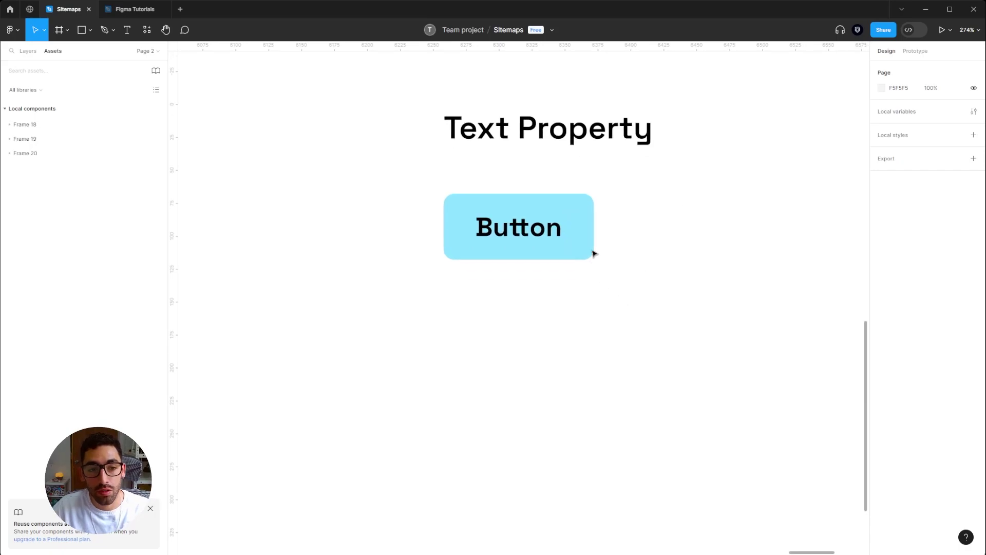
click(590, 252)
drag(583, 223, 583, 348)
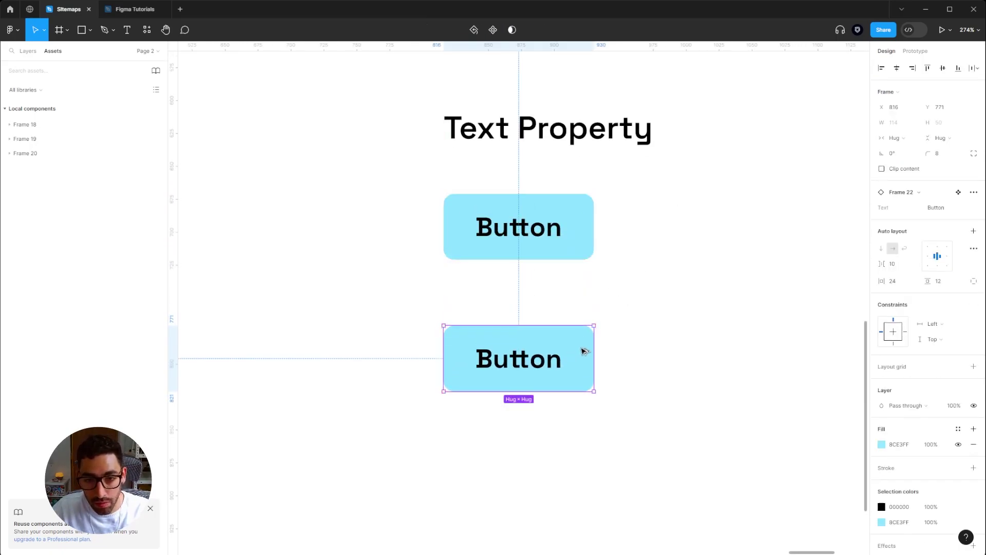
Set the Text property of the lower Button instance to "Add to cart" and view the finished frames together.
click(952, 209)
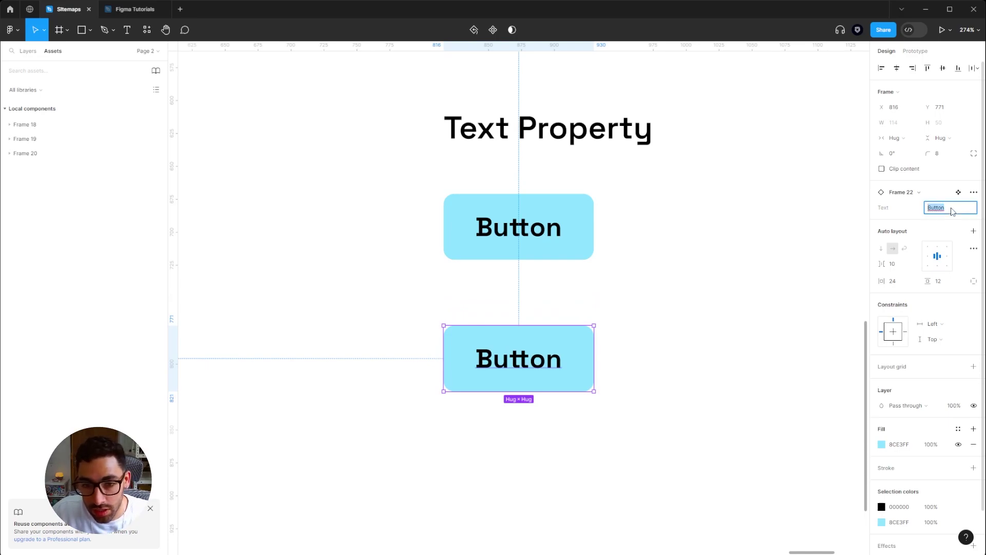
text(Add c)
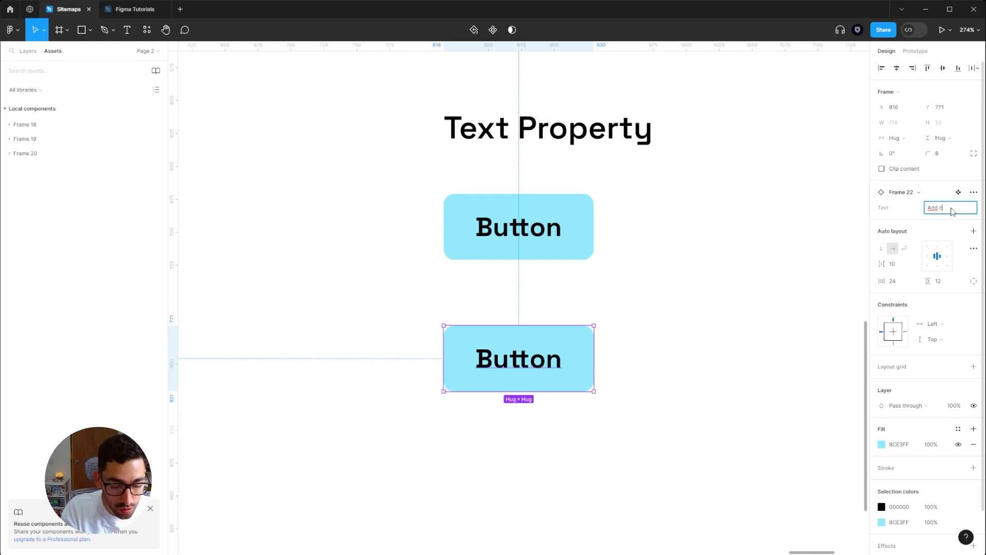
text(art cart)
key(Return)
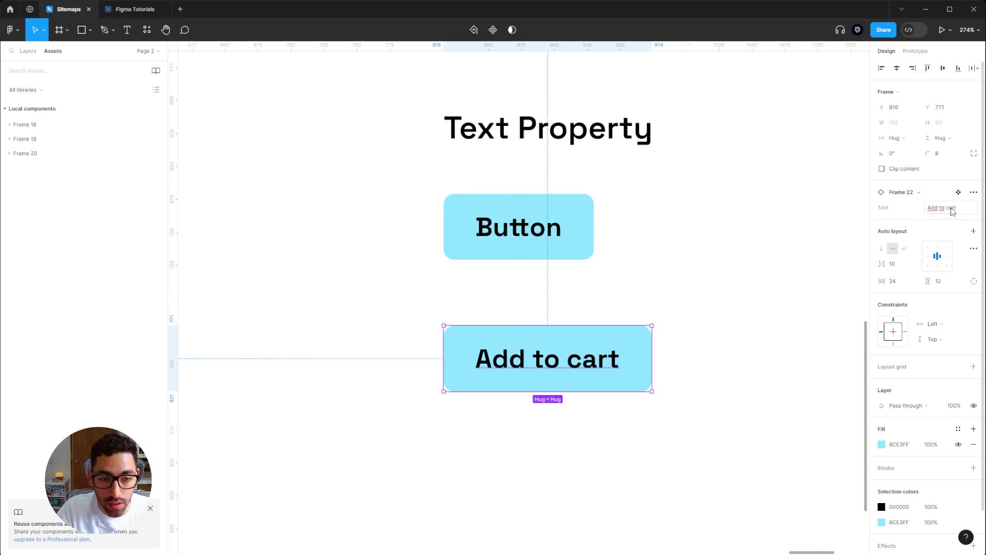
click(713, 308)
key(shift+1)
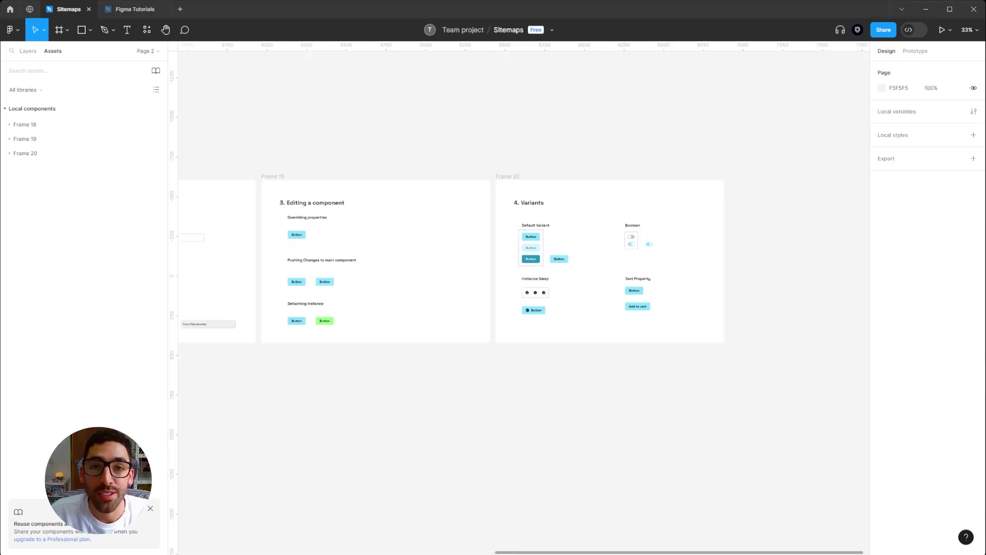